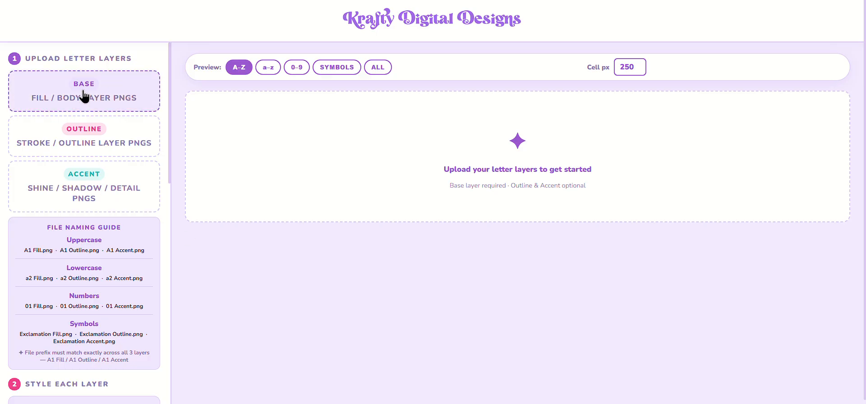
# Load all the PNG files from the Jersey Pearl, PNG Layers, Fill folder as the base letter layer
pyautogui.click(83, 95)
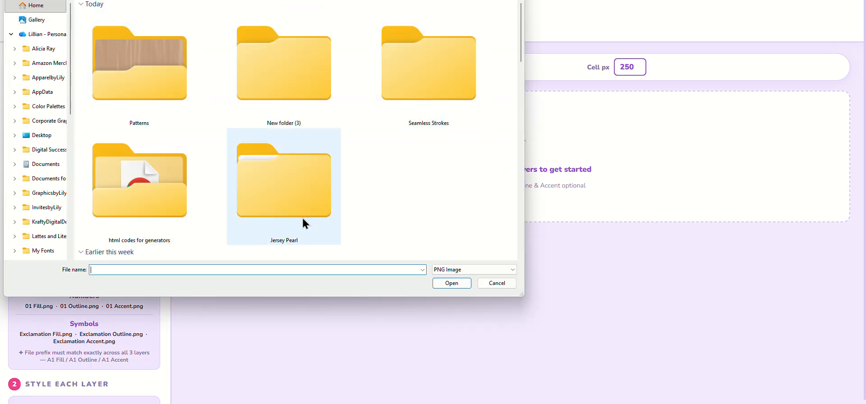
pyautogui.doubleClick(286, 195)
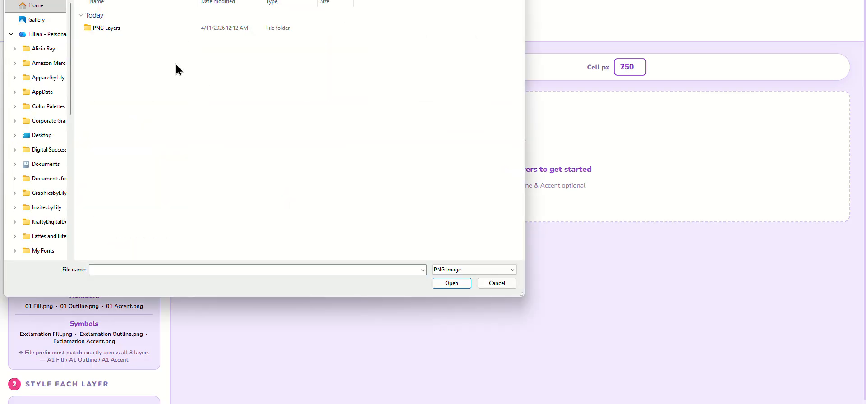
pyautogui.doubleClick(109, 28)
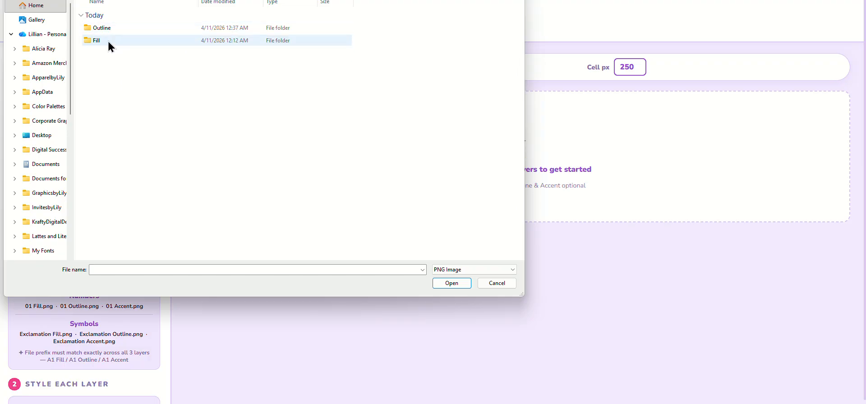
pyautogui.doubleClick(109, 43)
pyautogui.hotkey('ctrl', 'a')
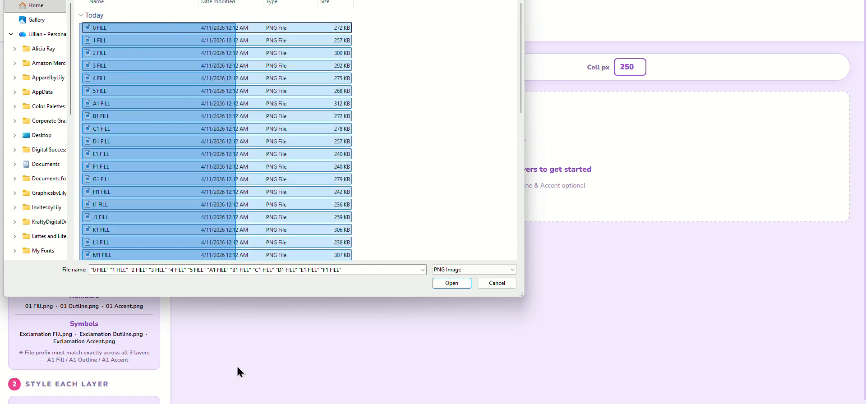
pyautogui.click(452, 283)
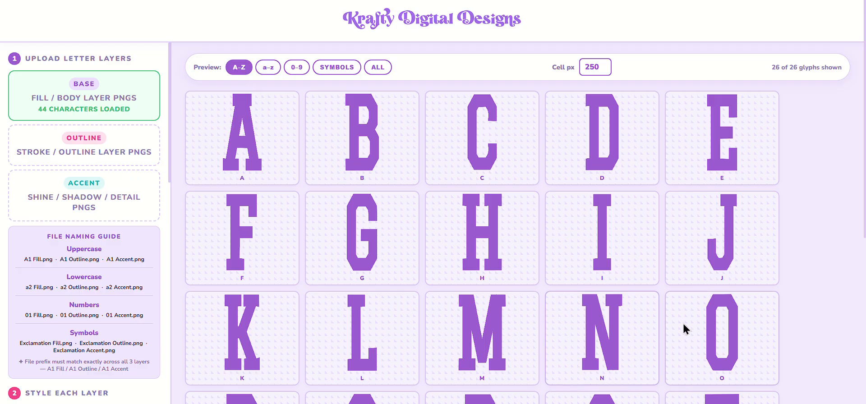
# Load all the PNG files from the Outline folder in PNG Layers as the outline letter layer
pyautogui.click(72, 157)
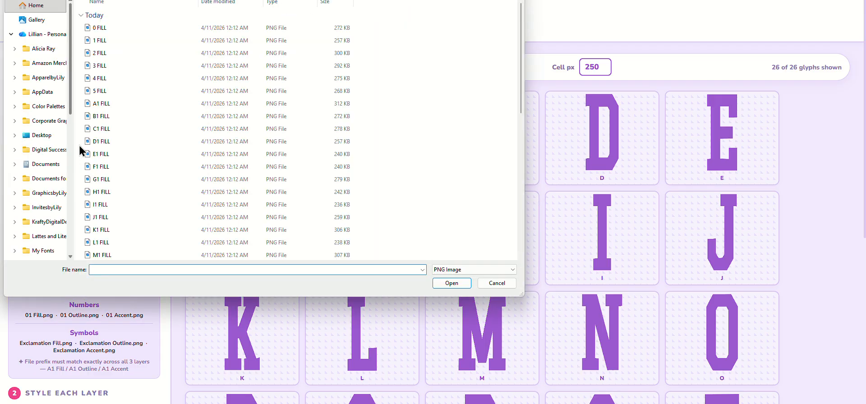
pyautogui.hotkey('alt', 'Up')
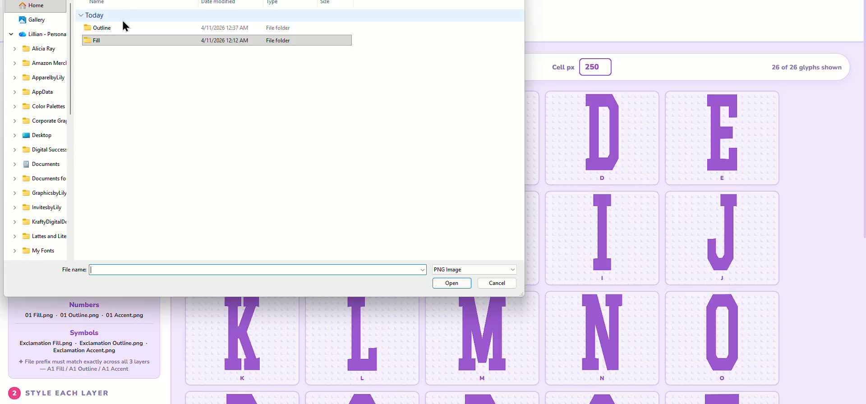
pyautogui.doubleClick(118, 30)
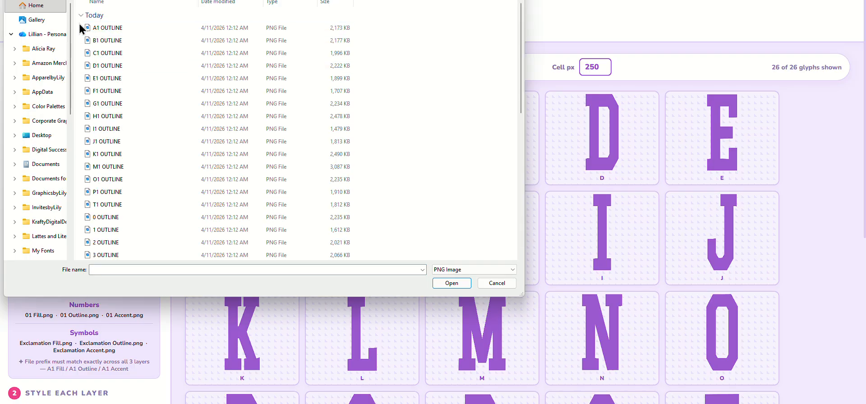
pyautogui.moveTo(81, 25); pyautogui.dragTo(191, 165)
pyautogui.hotkey('alt', 'Up')
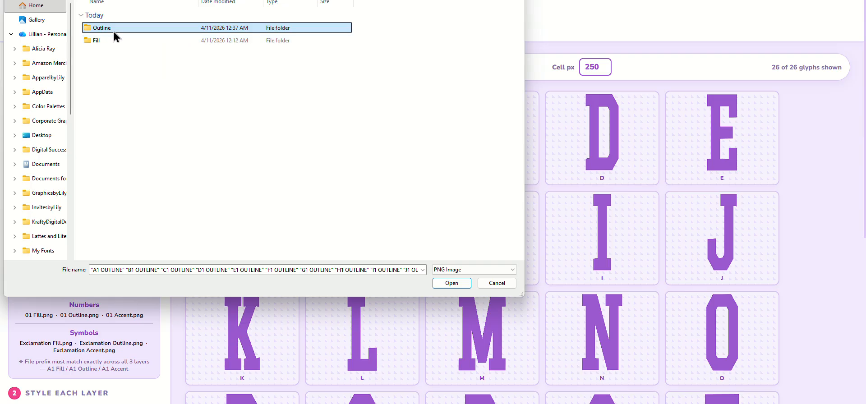
pyautogui.doubleClick(83, 28)
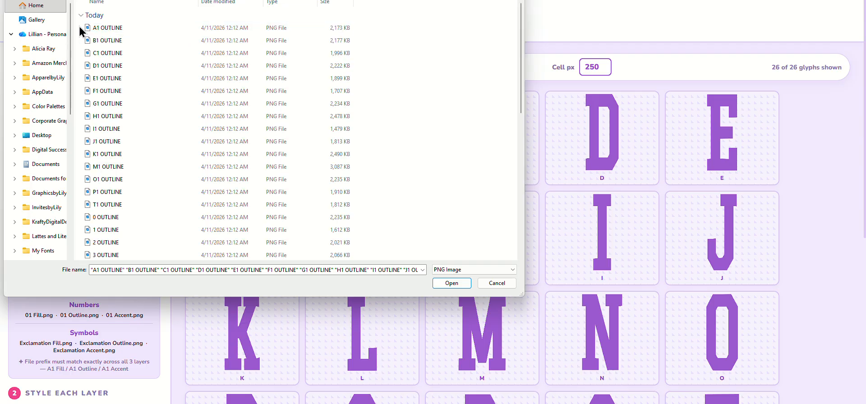
pyautogui.moveTo(79, 26); pyautogui.dragTo(288, 390)
pyautogui.click(443, 283)
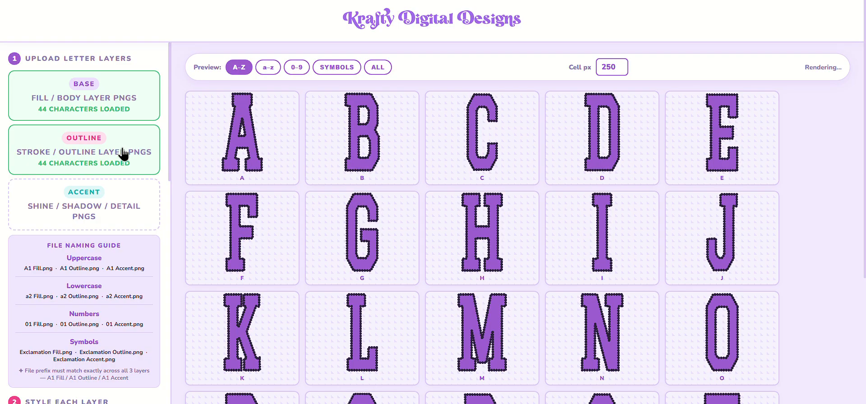
# Set the Outline layer's style to Original
pyautogui.scroll(-2, 159, 200)
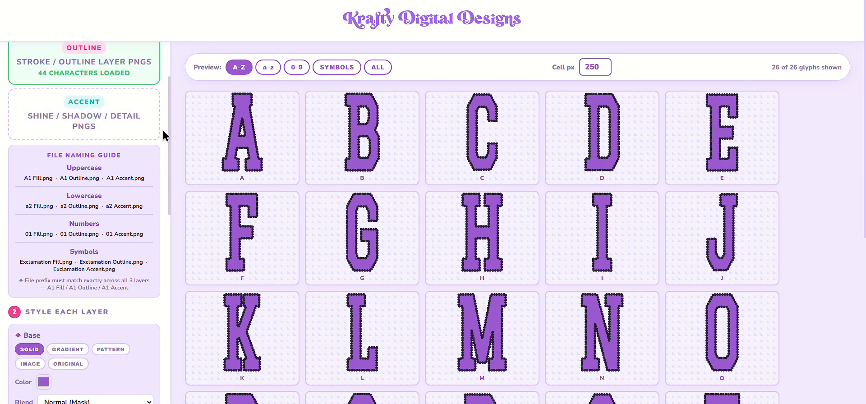
pyautogui.scroll(-3, 162, 130)
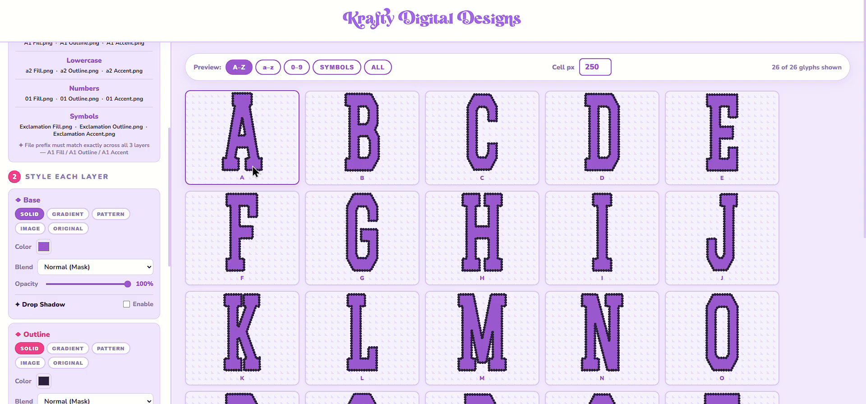
pyautogui.scroll(-1, 154, 171)
pyautogui.scroll(-1, 153, 163)
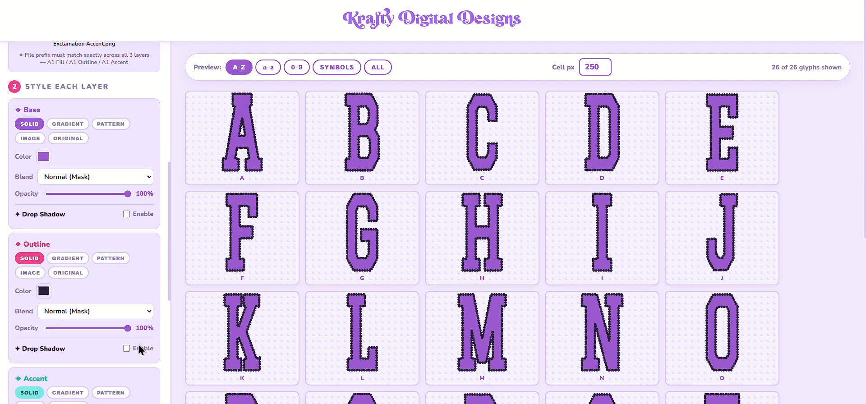
pyautogui.click(68, 273)
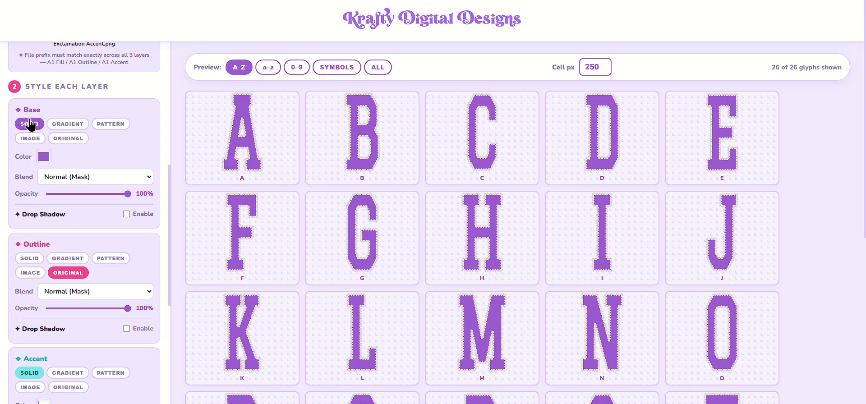
# Try red as the base layer's solid color, and restore purple, RGB 132, 28, 217, by sampling the preview letter A
pyautogui.click(44, 156)
pyautogui.click(101, 217)
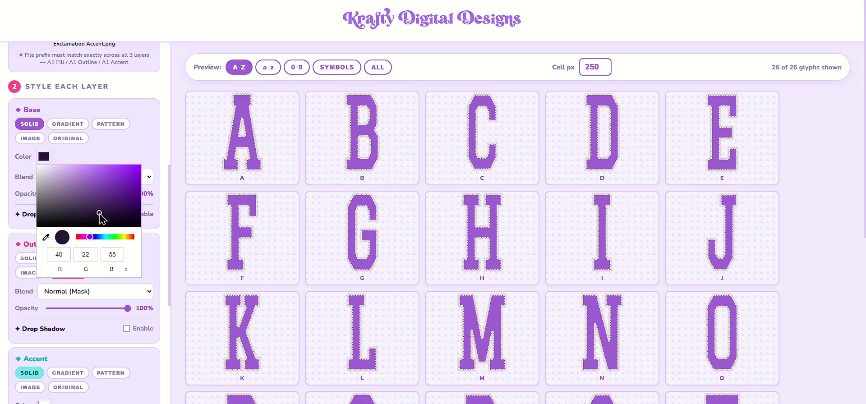
pyautogui.click(128, 175)
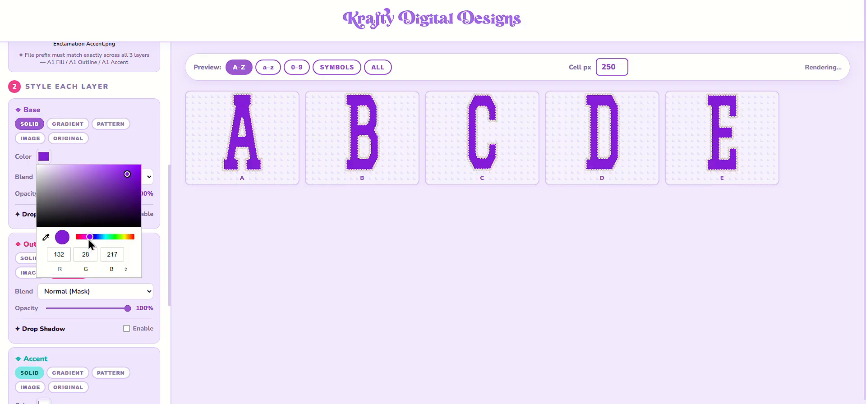
pyautogui.moveTo(90, 237); pyautogui.dragTo(76, 237)
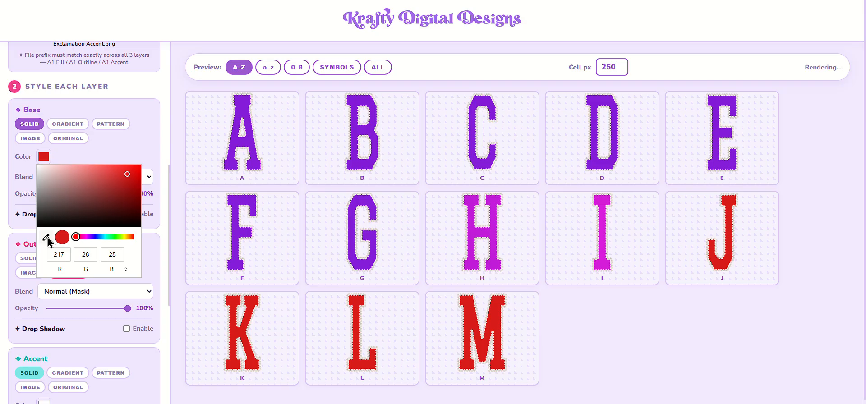
pyautogui.click(44, 237)
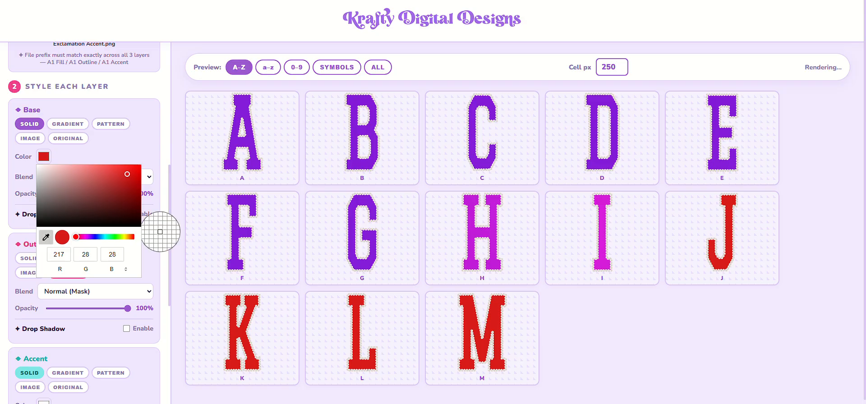
pyautogui.click(232, 140)
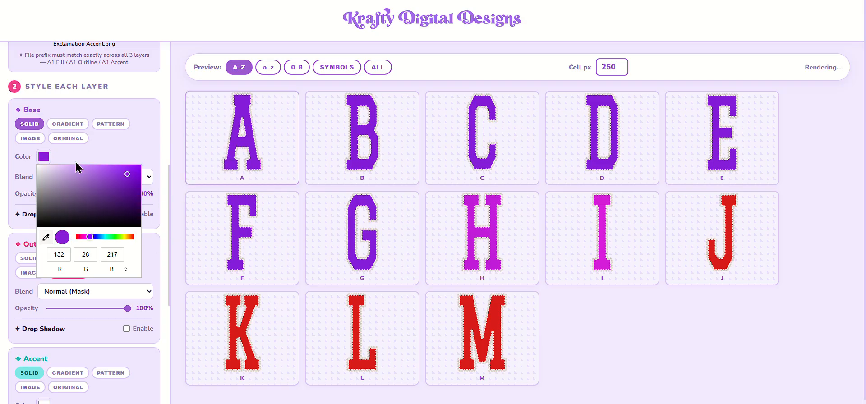
pyautogui.click(118, 145)
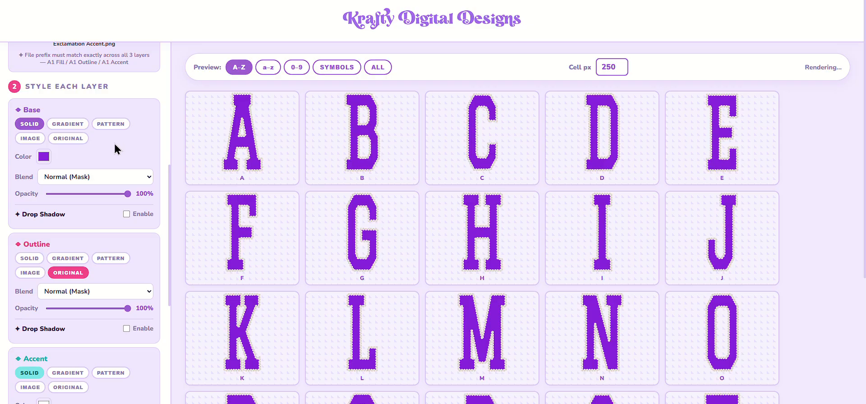
# Try a gradient on the base layer, and switch it to a Horizontal Stripes pattern with black as the first color
pyautogui.click(68, 124)
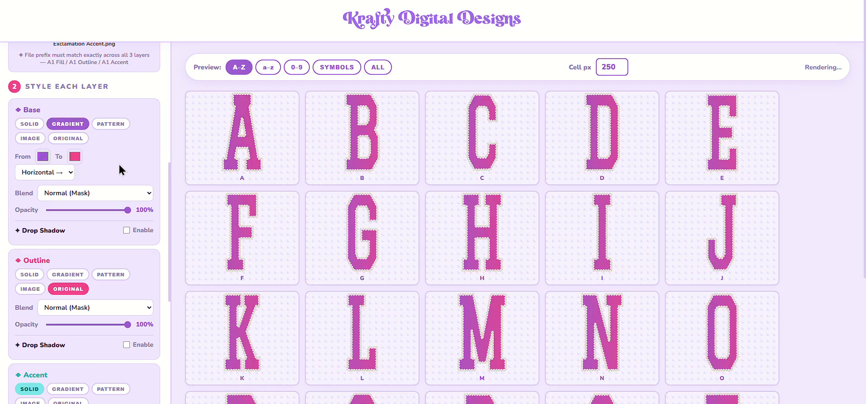
pyautogui.click(110, 124)
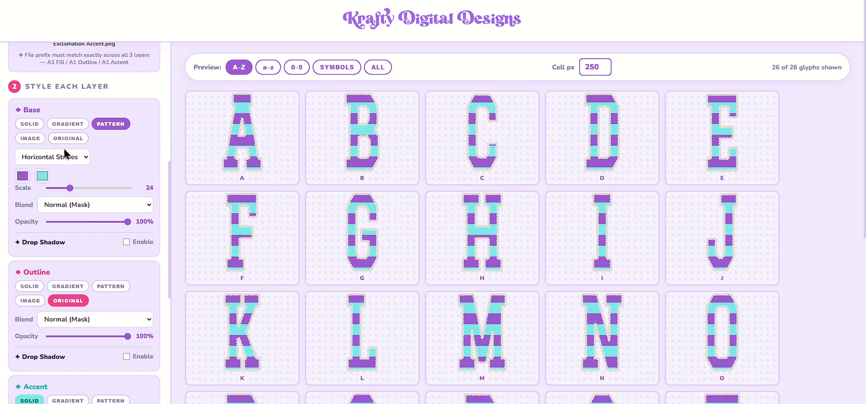
pyautogui.click(22, 176)
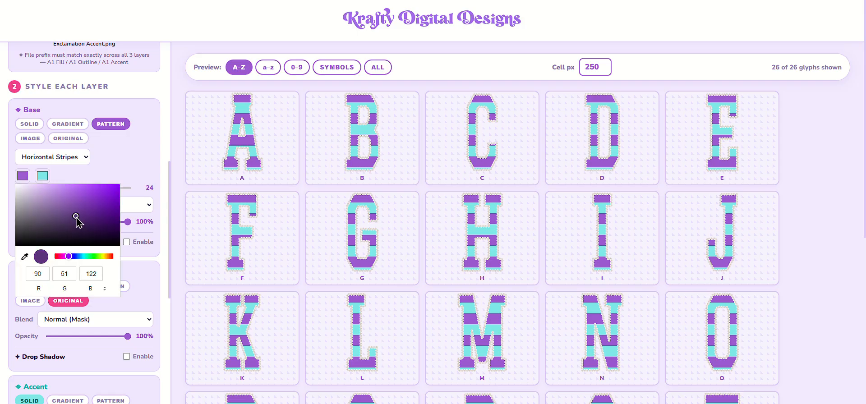
pyautogui.click(118, 236)
pyautogui.click(93, 163)
# Set the second color of the base layer's stripe pattern to dark red, RGB 152, 31, 31
pyautogui.click(43, 174)
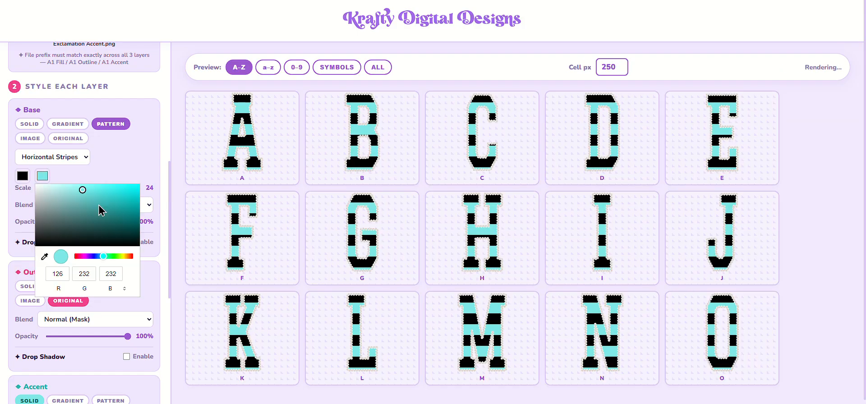
pyautogui.click(89, 256)
pyautogui.moveTo(90, 257); pyautogui.dragTo(58, 258)
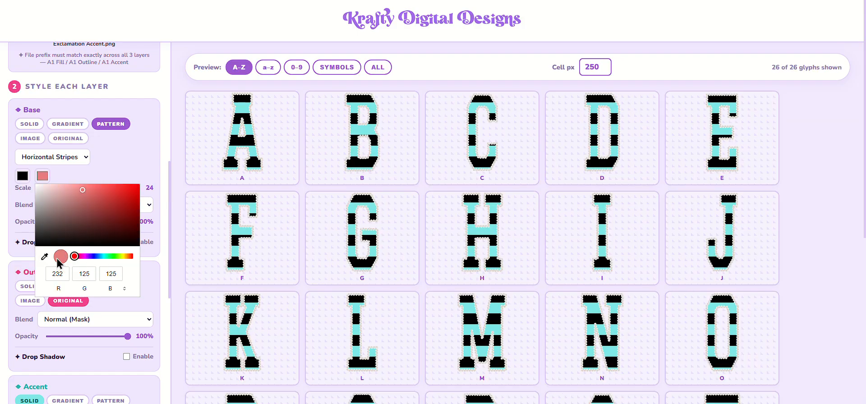
pyautogui.moveTo(85, 210); pyautogui.dragTo(118, 209)
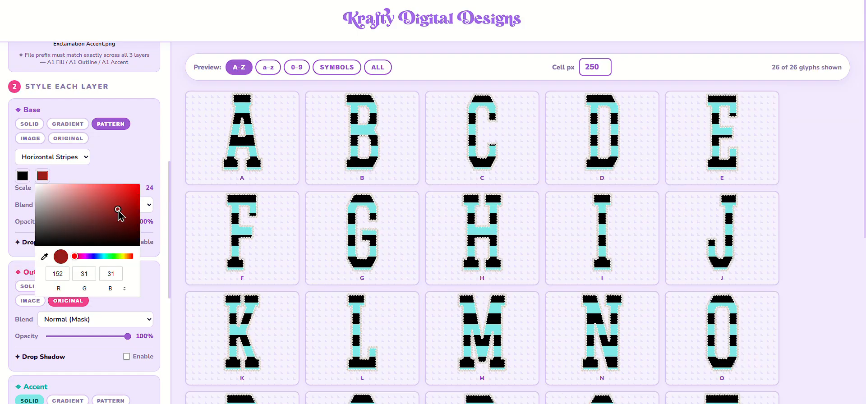
pyautogui.click(133, 153)
# Change the base layer's pattern to Vertical Stripes
pyautogui.click(52, 156)
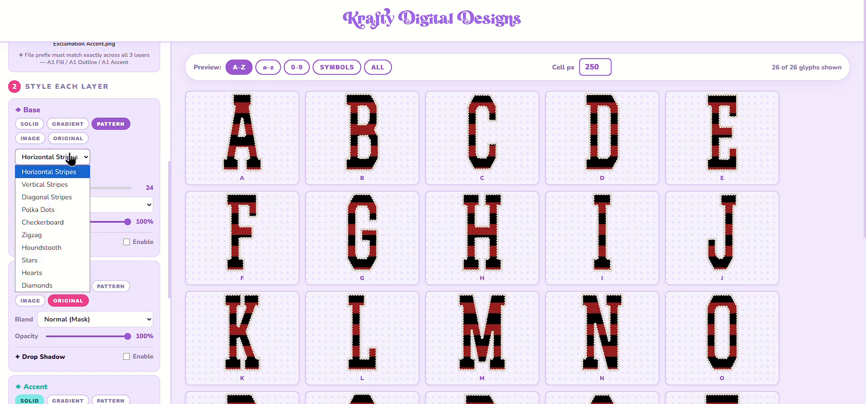
pyautogui.click(32, 184)
pyautogui.click(72, 158)
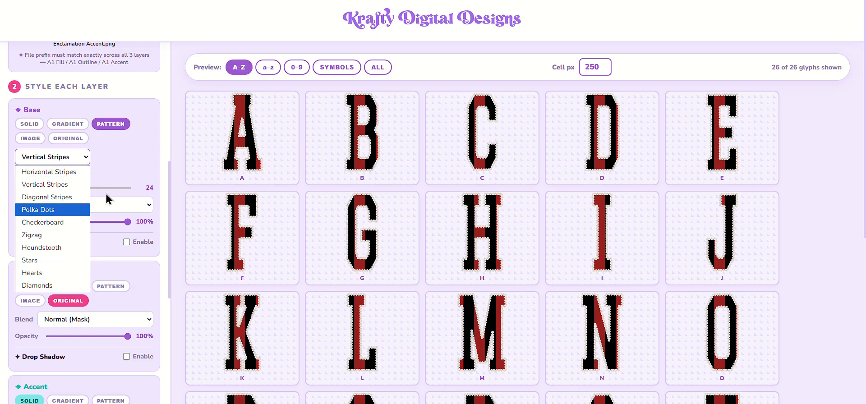
pyautogui.click(116, 173)
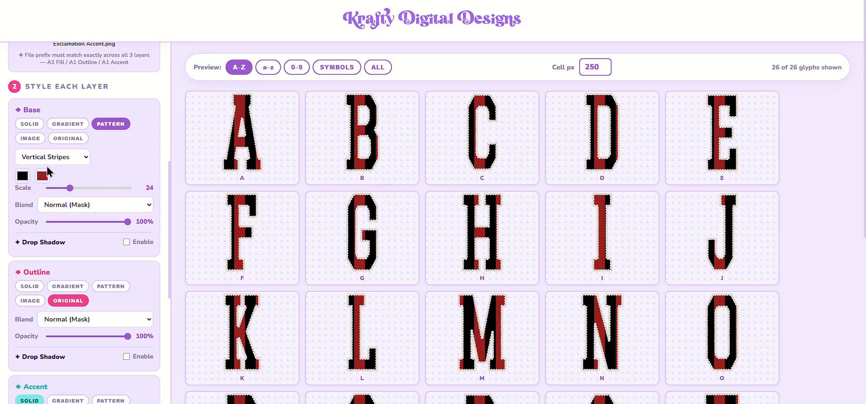
# Switch the base layer to an image fill and browse the Patterns folder for its texture, showing the files as large thumbnails
pyautogui.click(30, 139)
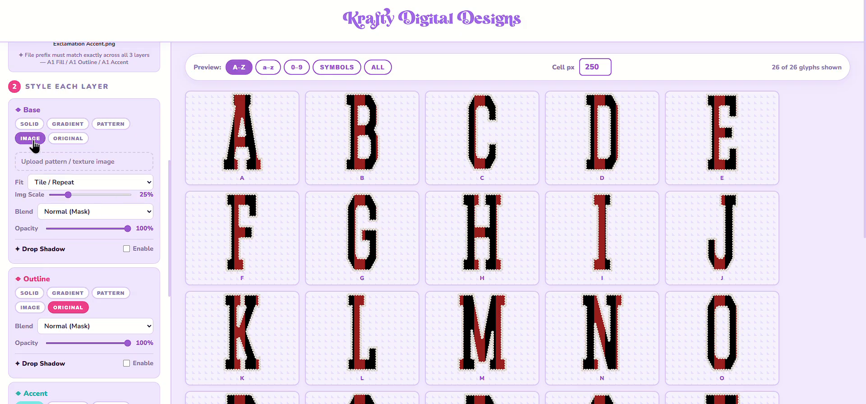
pyautogui.click(47, 165)
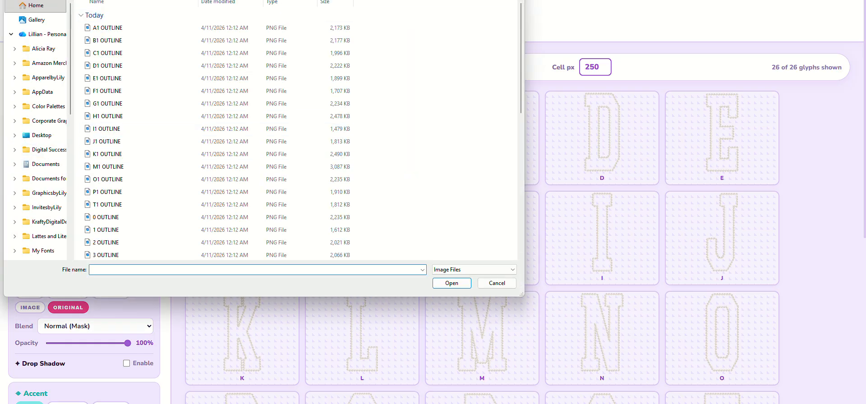
pyautogui.hotkey('alt', 'Up')
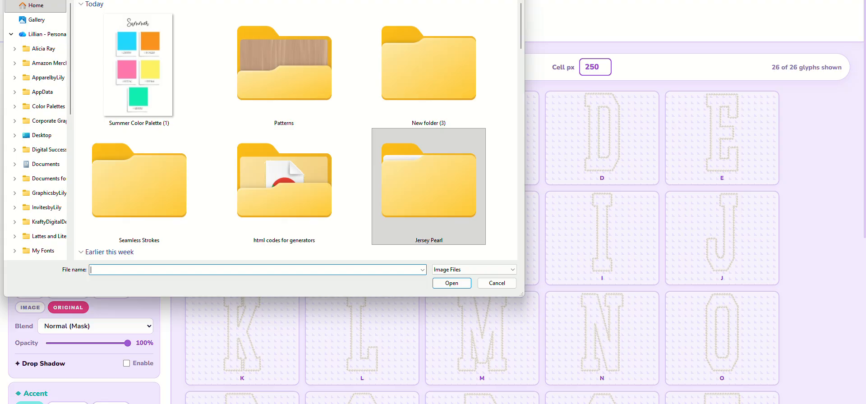
pyautogui.doubleClick(267, 74)
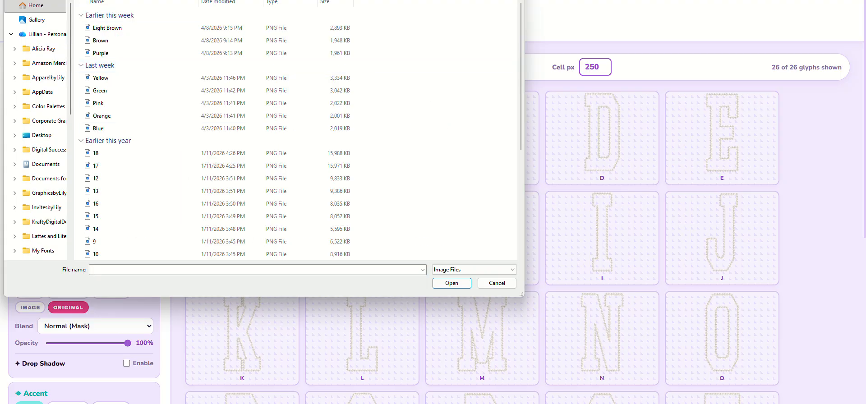
pyautogui.click(485, 1)
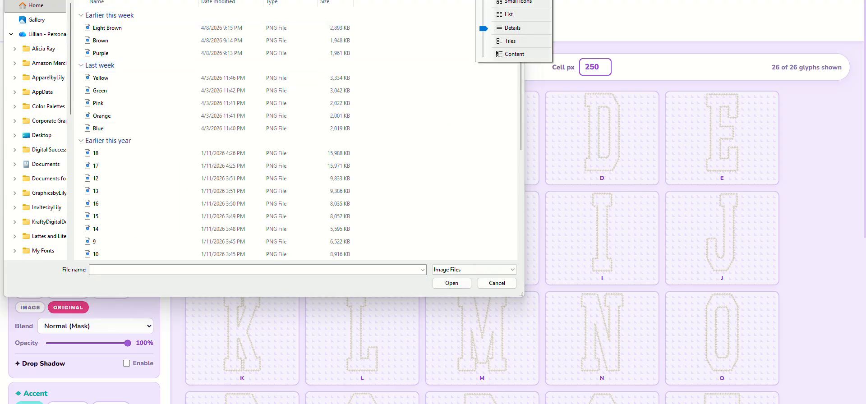
pyautogui.click(486, 0)
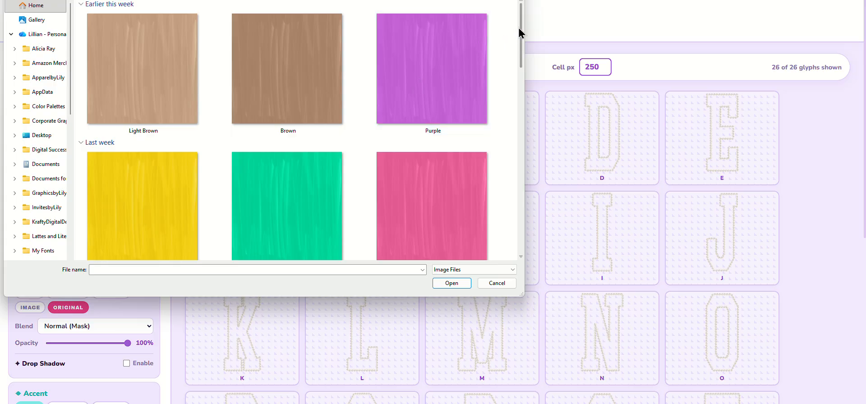
# Load the LightBlue floral image as the base layer's texture and set its image scale to 69%
pyautogui.moveTo(521, 37); pyautogui.dragTo(526, 228)
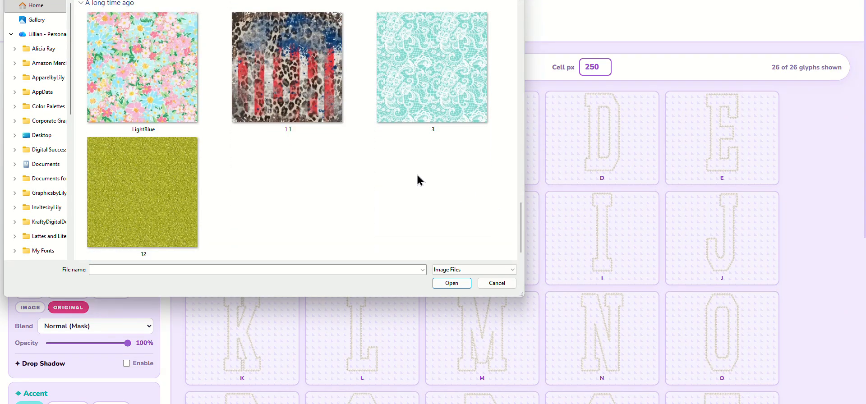
pyautogui.click(147, 75)
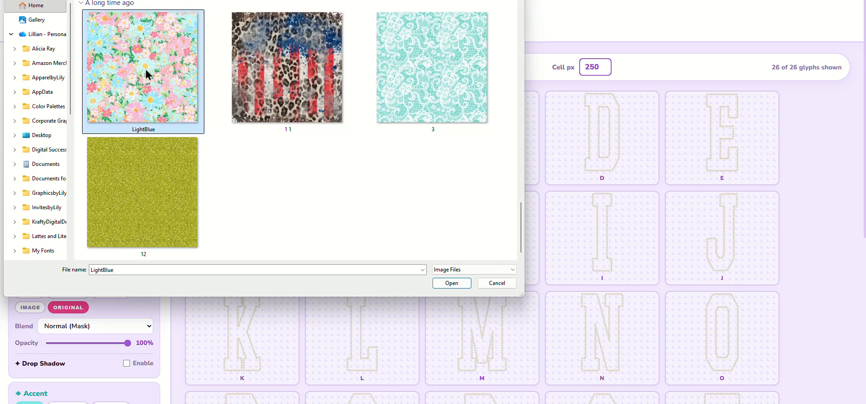
pyautogui.doubleClick(147, 74)
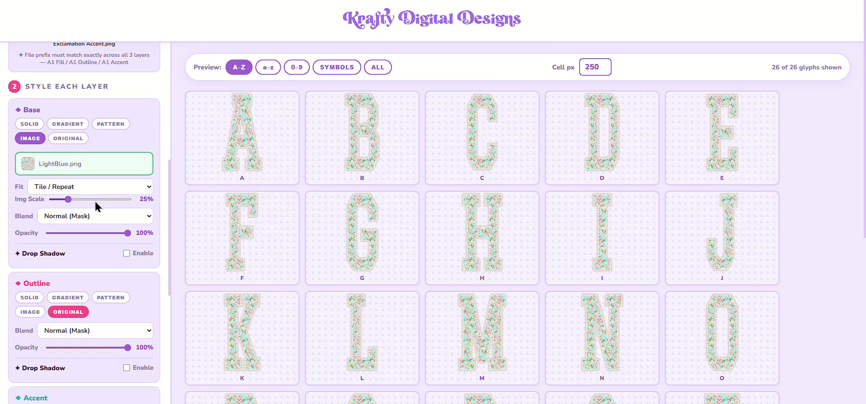
pyautogui.moveTo(49, 198); pyautogui.dragTo(105, 207)
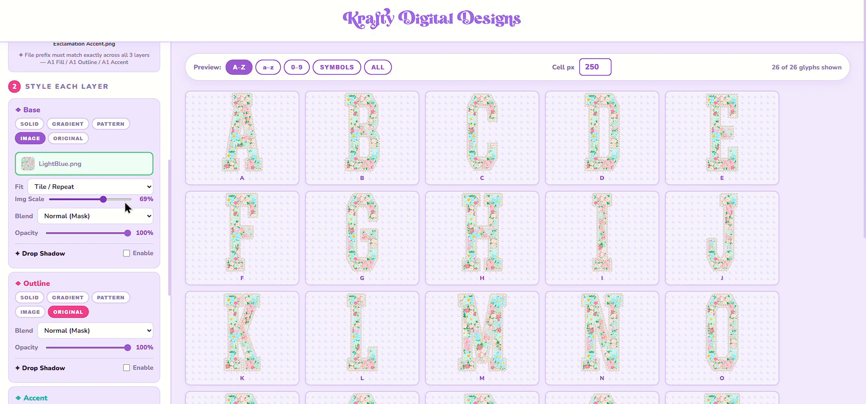
# Replace the base layer's texture with the blue pattern image 15.png
pyautogui.click(55, 171)
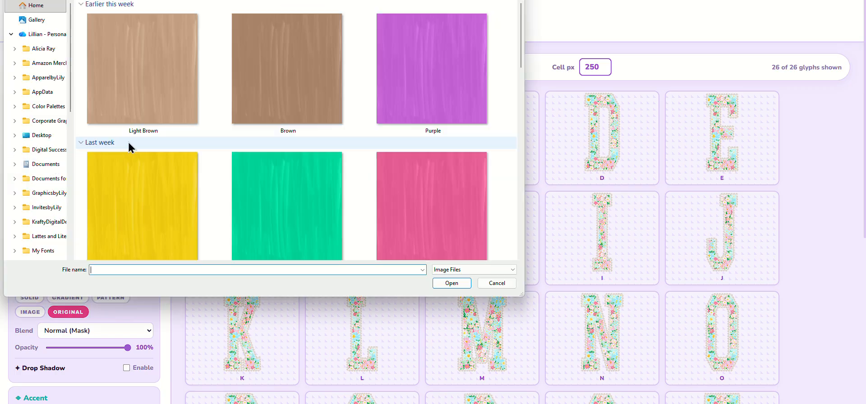
pyautogui.scroll(-5, 185, 117)
pyautogui.scroll(-5, 185, 118)
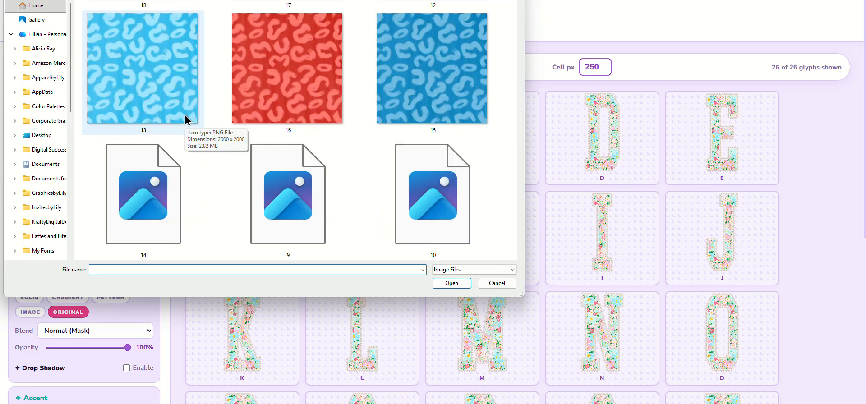
pyautogui.doubleClick(432, 83)
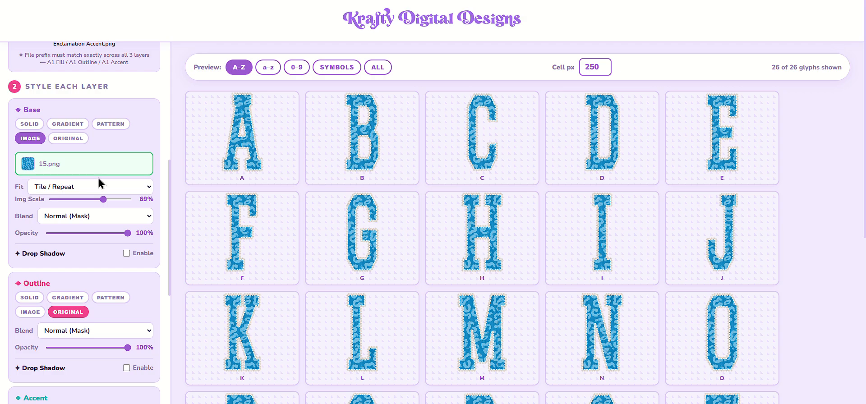
# Try the Stretch to fill fit on the base layer's texture, and return it to Tile / Repeat
pyautogui.click(76, 194)
pyautogui.click(72, 213)
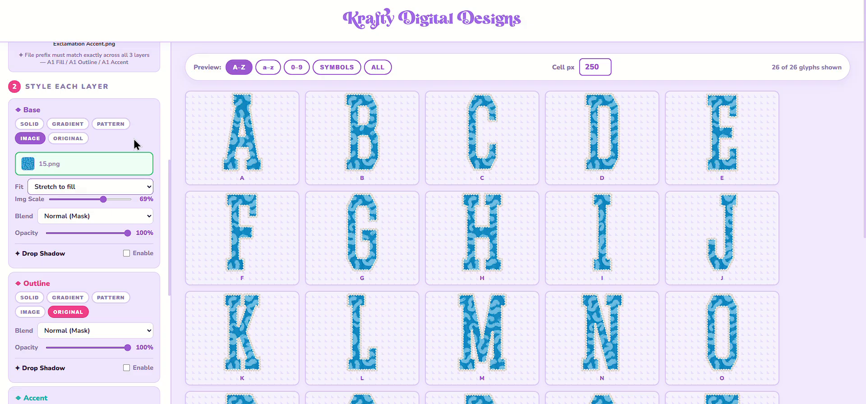
pyautogui.click(74, 189)
pyautogui.click(72, 203)
# Replace the base layer's blue texture with the LightBlue floral image from the Patterns folder
pyautogui.click(88, 170)
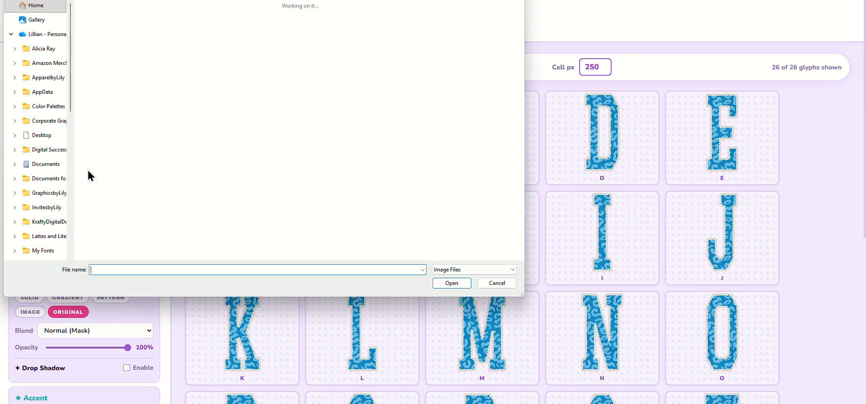
pyautogui.scroll(-15, 221, 113)
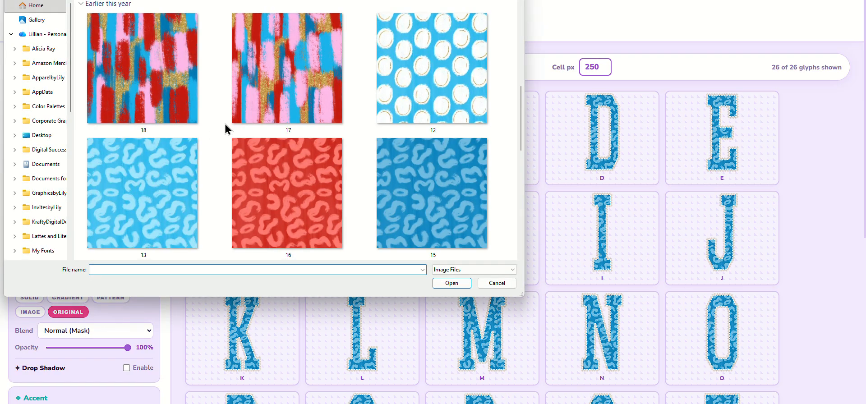
pyautogui.scroll(-5, 221, 141)
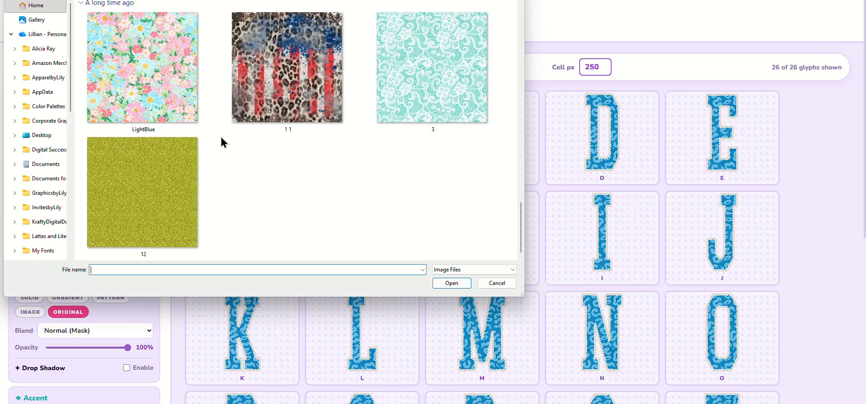
pyautogui.doubleClick(140, 85)
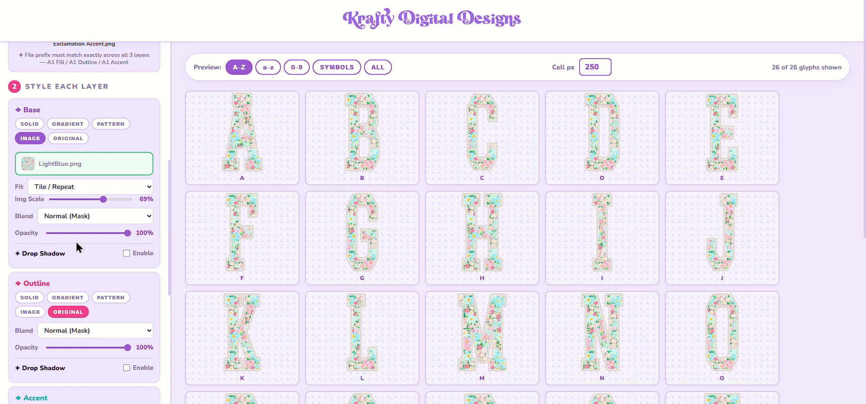
# Try an outline layer drop shadow with 100% opacity, 0 px blur and 21 px X offset, and turn the shadow off
pyautogui.scroll(-1, 77, 243)
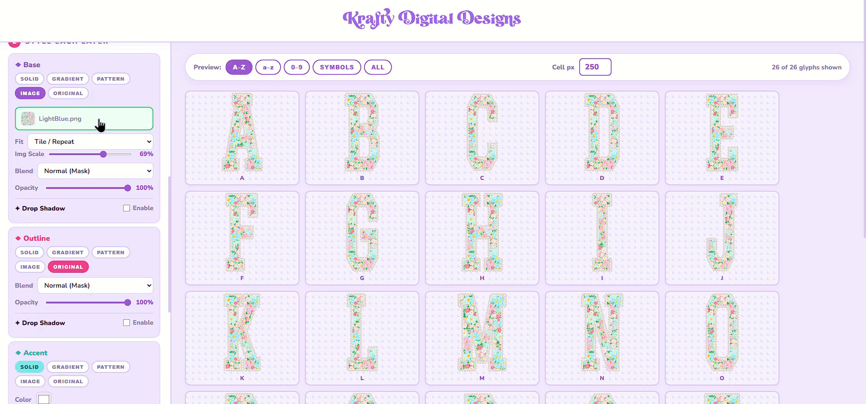
pyautogui.scroll(-2, 103, 255)
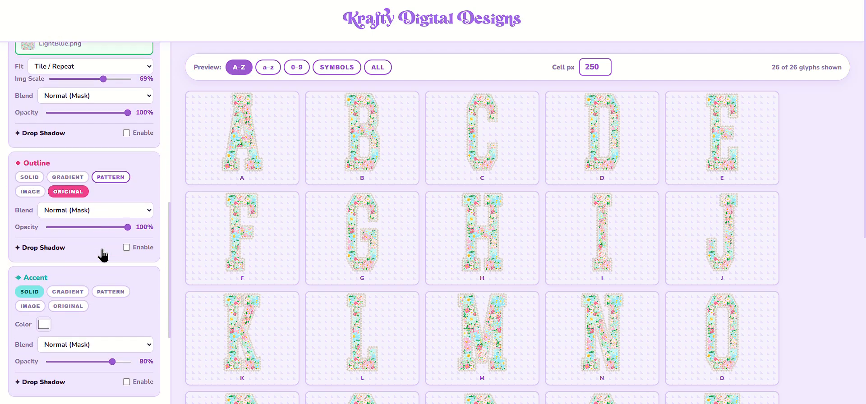
pyautogui.scroll(-1, 103, 255)
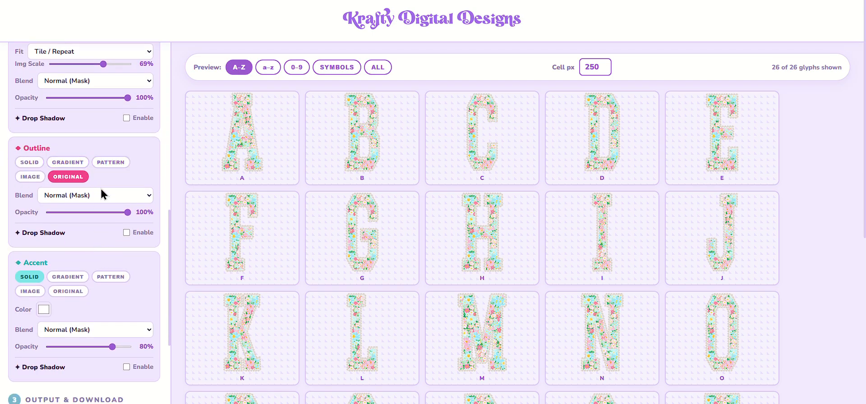
pyautogui.scroll(-3, 139, 171)
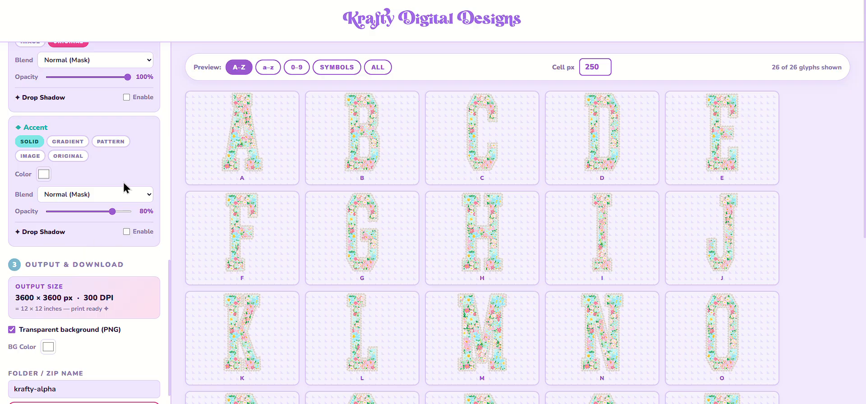
pyautogui.scroll(1, 130, 183)
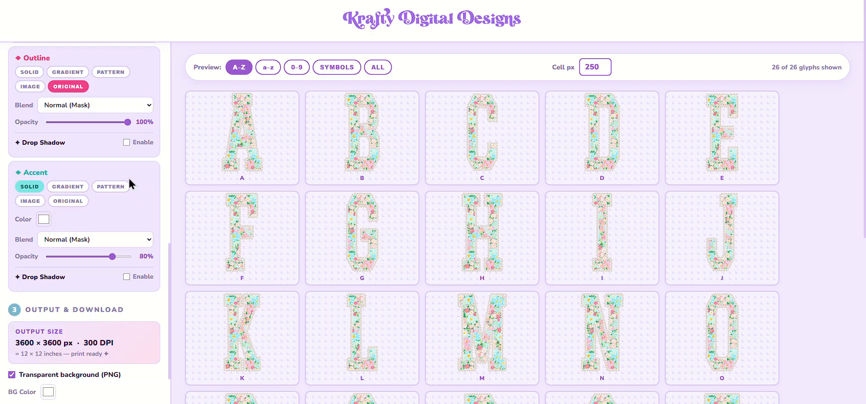
pyautogui.scroll(1, 129, 183)
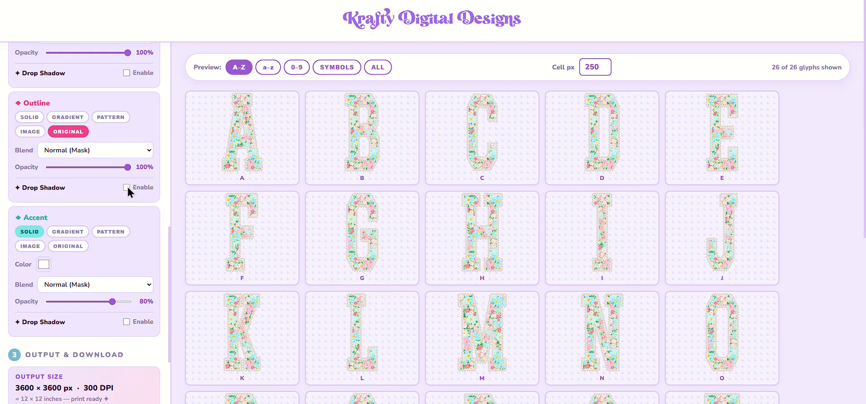
pyautogui.click(127, 188)
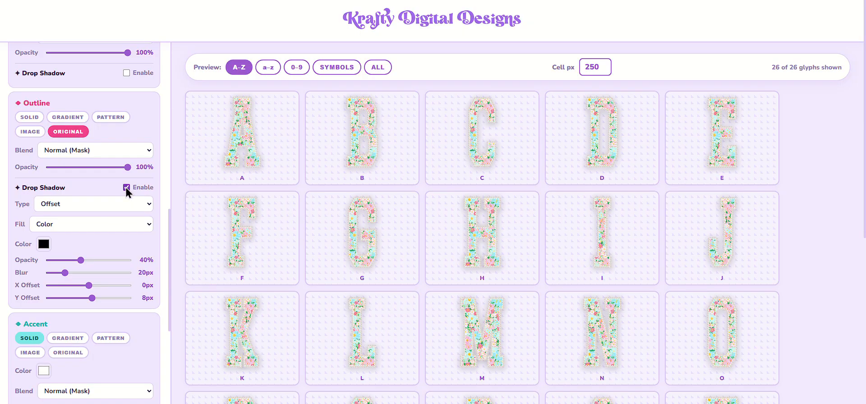
pyautogui.moveTo(81, 261); pyautogui.dragTo(128, 261)
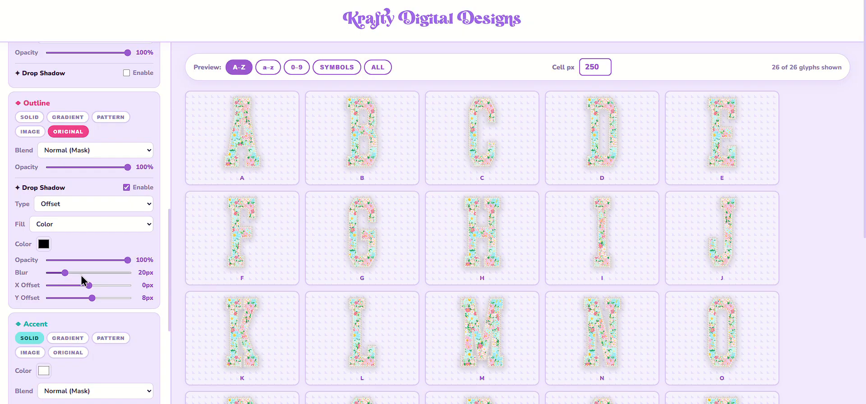
pyautogui.moveTo(66, 272); pyautogui.dragTo(57, 273)
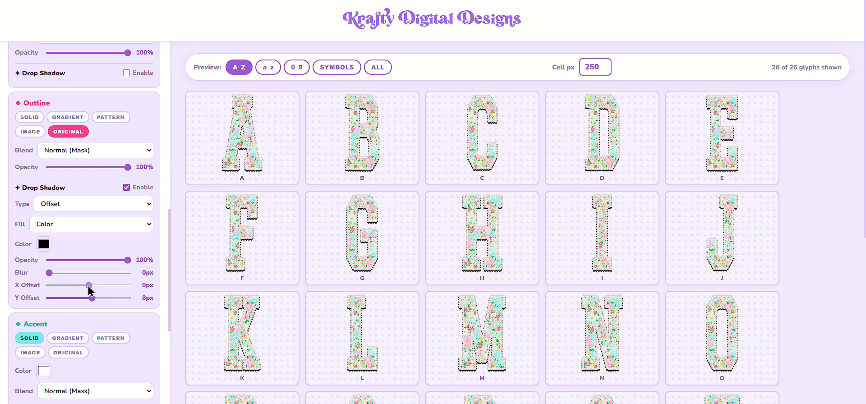
pyautogui.moveTo(89, 285); pyautogui.dragTo(98, 286)
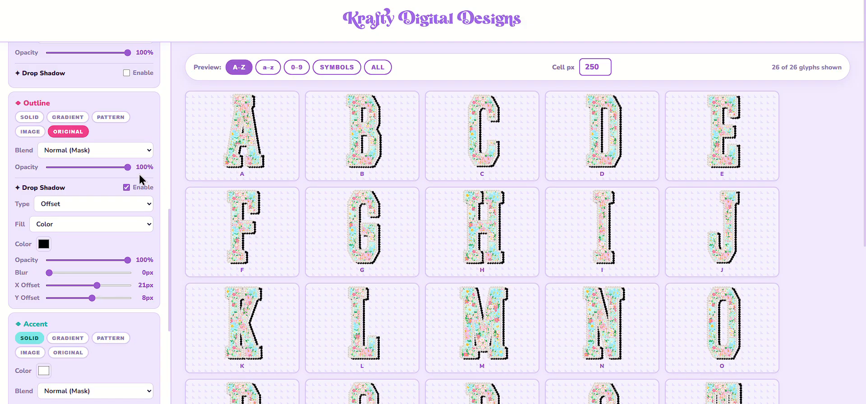
pyautogui.click(127, 188)
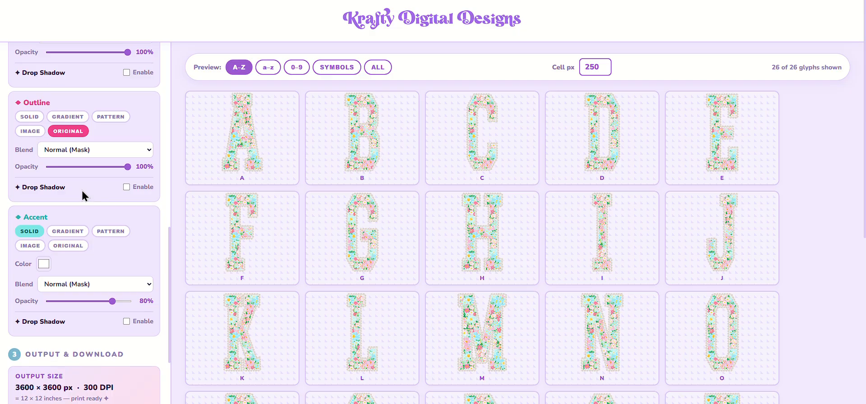
# Name the output ZIP "summer pearl" and download the rendered letters
pyautogui.scroll(-3, 83, 195)
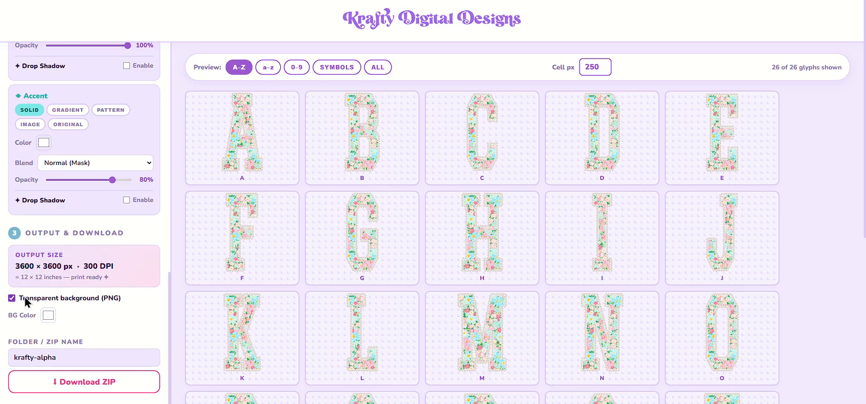
pyautogui.moveTo(67, 357); pyautogui.dragTo(9, 357)
pyautogui.write('s')
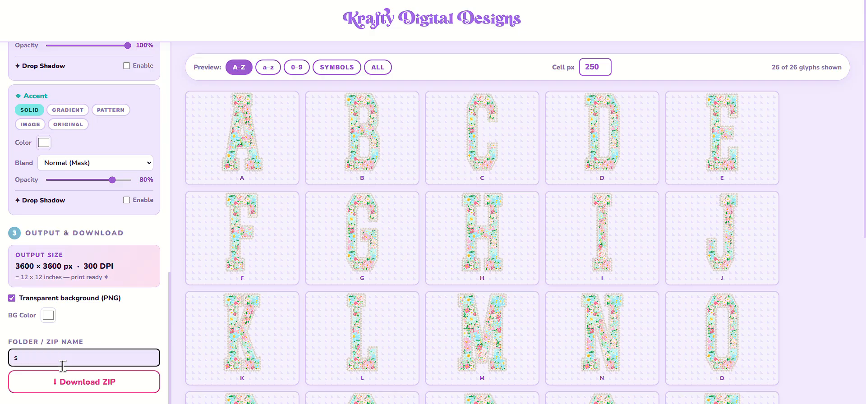
pyautogui.write('ummer pearl')
pyautogui.click(64, 381)
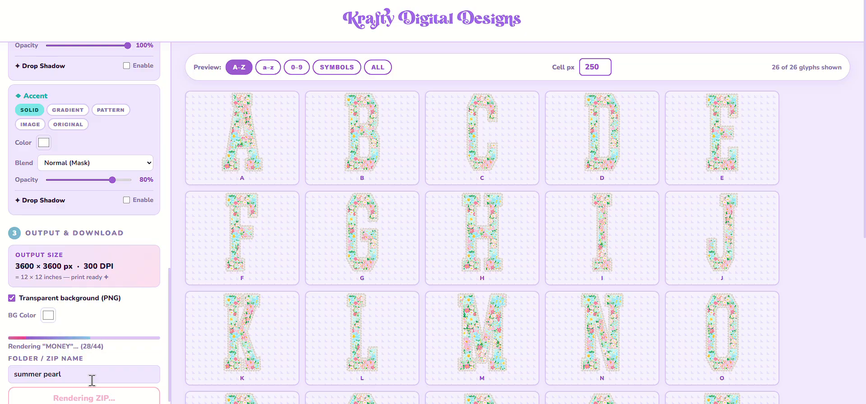
# Switch to the File Explorer window showing Downloads and select the summer pearl ZIP file
pyautogui.scroll(-1, 98, 332)
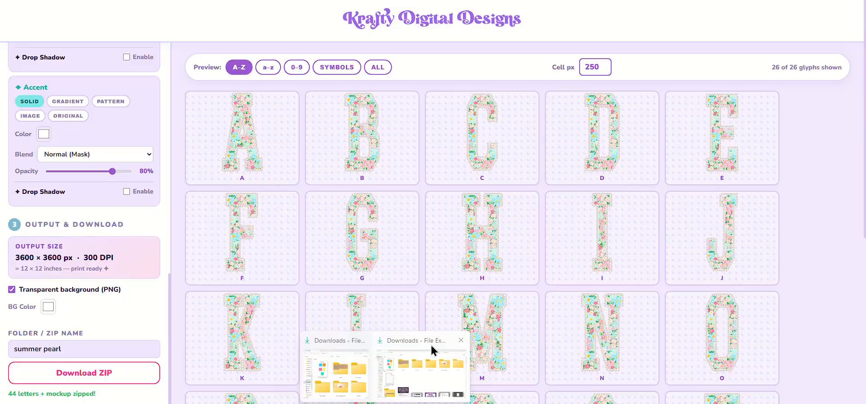
pyautogui.click(461, 342)
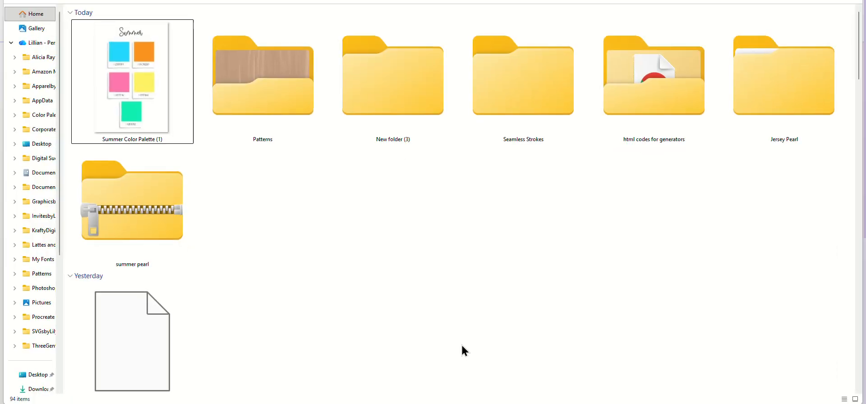
pyautogui.click(148, 205)
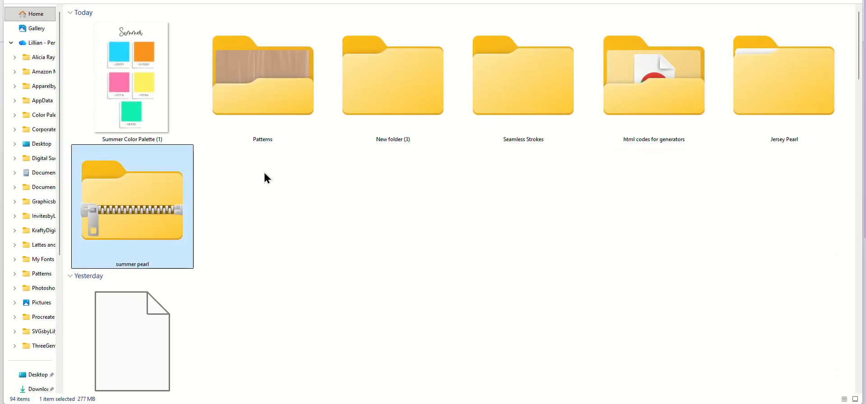
# Extract the summer pearl ZIP into the Downloads\summer pearl folder and open the extracted letters folder
pyautogui.click(288, 1)
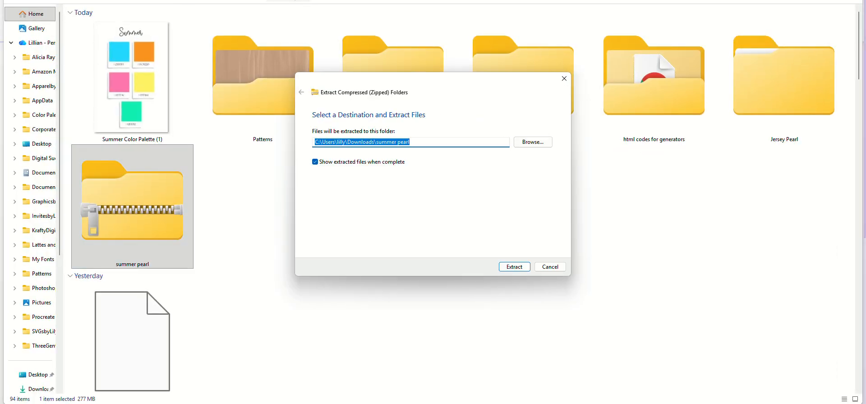
pyautogui.click(515, 267)
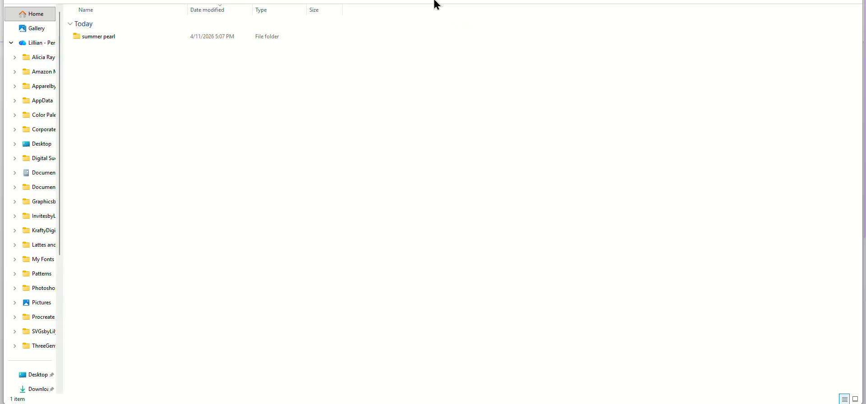
pyautogui.doubleClick(99, 40)
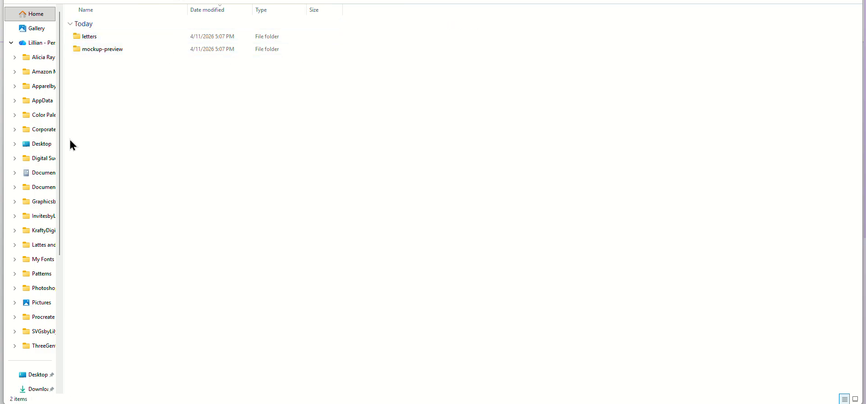
pyautogui.doubleClick(110, 37)
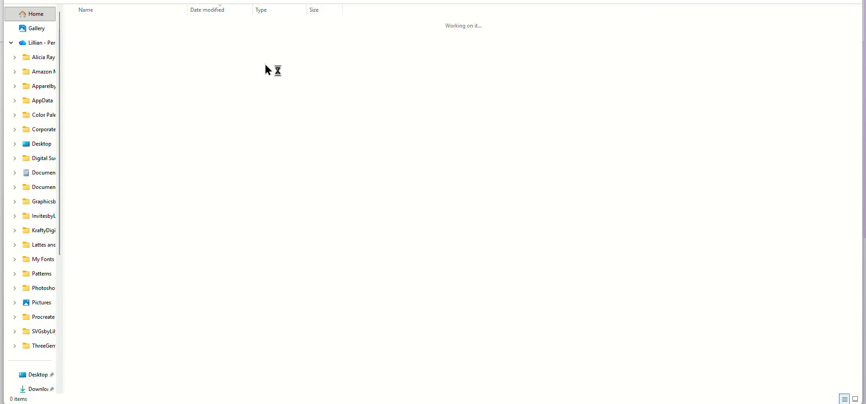
# Show the files in the letters folder as large thumbnails and sort them by name
pyautogui.click(258, 1)
pyautogui.click(246, 13)
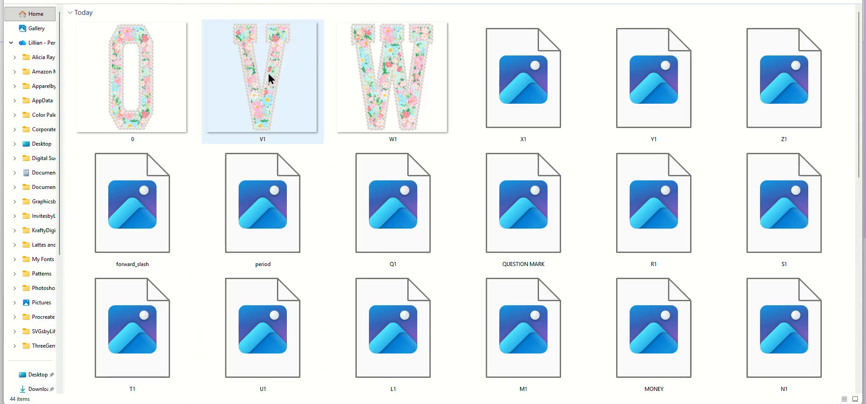
pyautogui.click(212, 1)
pyautogui.click(198, 19)
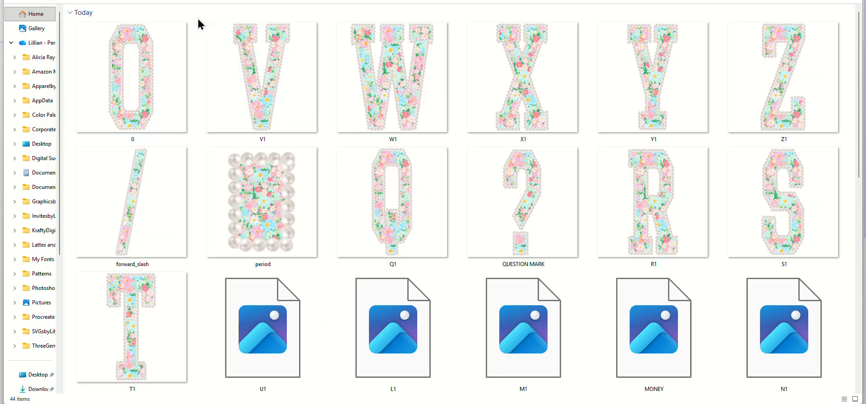
# Examine the pearl edges and floral fill of 0.png at 118% zoom and close the image
pyautogui.click(140, 101)
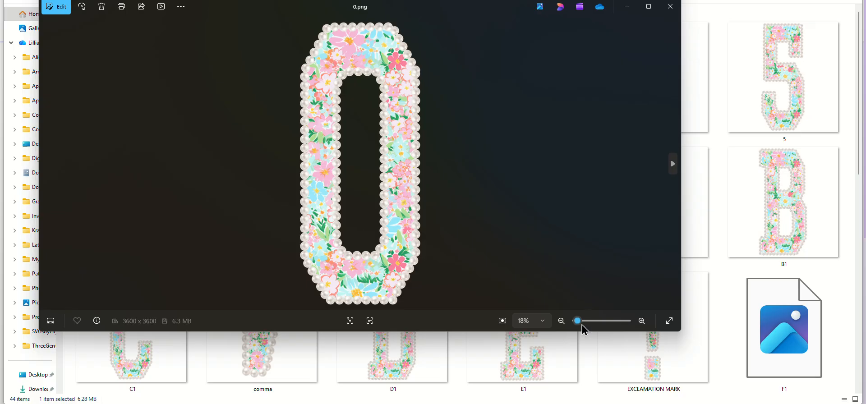
pyautogui.click(584, 322)
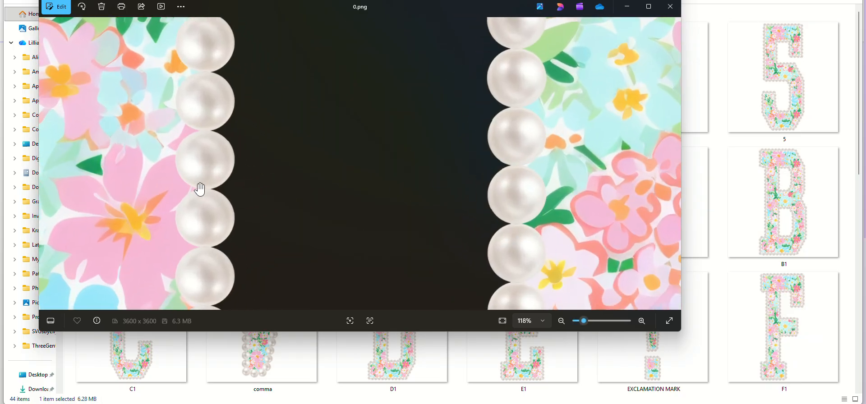
pyautogui.moveTo(586, 323); pyautogui.dragTo(581, 323)
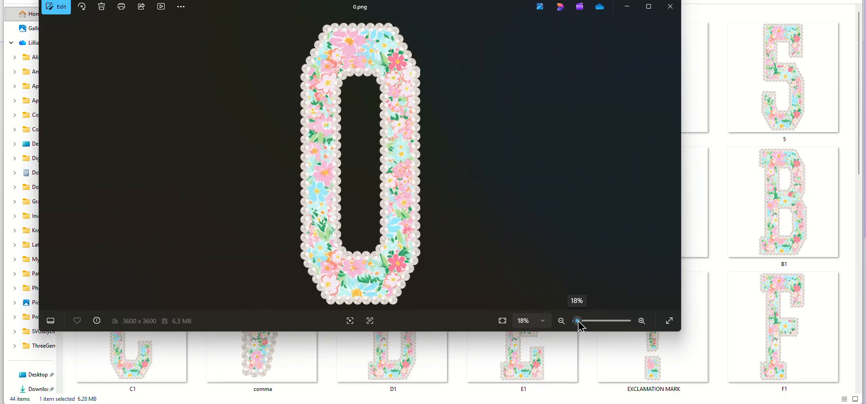
pyautogui.click(671, 6)
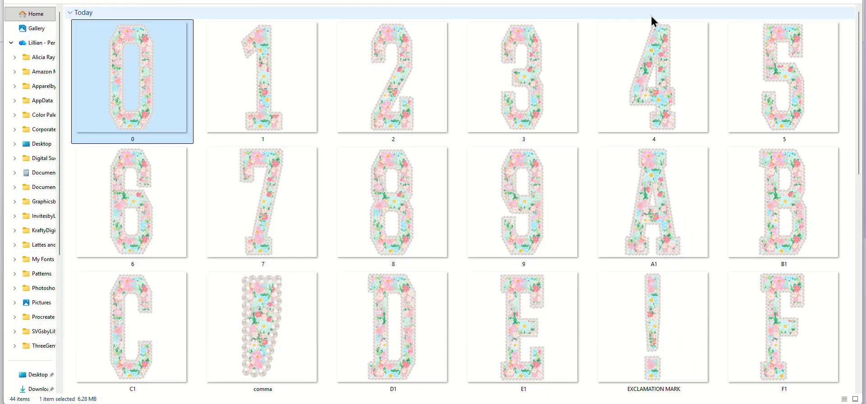
# Examine the pearl outline and floral fill of A1.png at up to 146% zoom and close the image
pyautogui.scroll(-2, 309, 129)
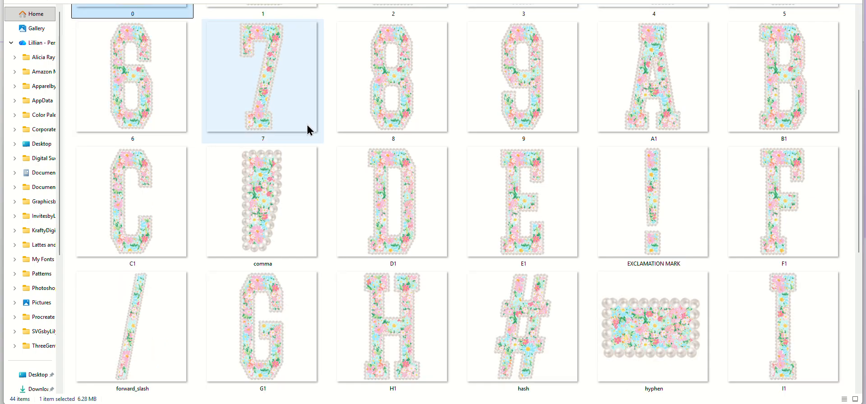
pyautogui.click(689, 99)
pyautogui.doubleClick(688, 100)
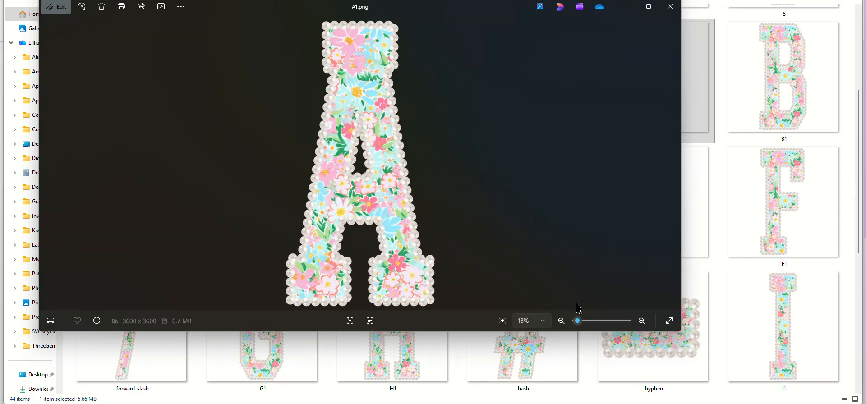
pyautogui.click(586, 321)
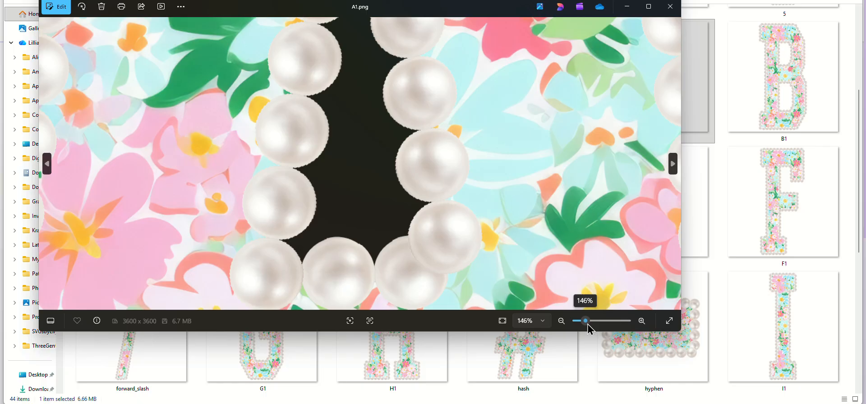
pyautogui.moveTo(587, 324); pyautogui.dragTo(583, 324)
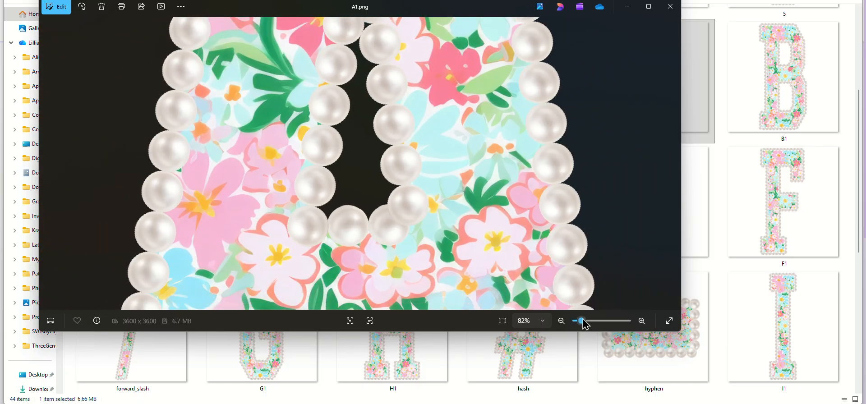
pyautogui.click(583, 321)
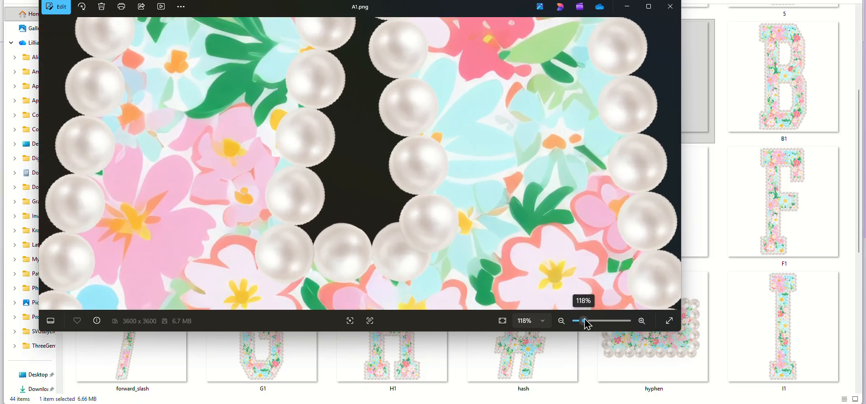
pyautogui.moveTo(587, 324); pyautogui.dragTo(581, 323)
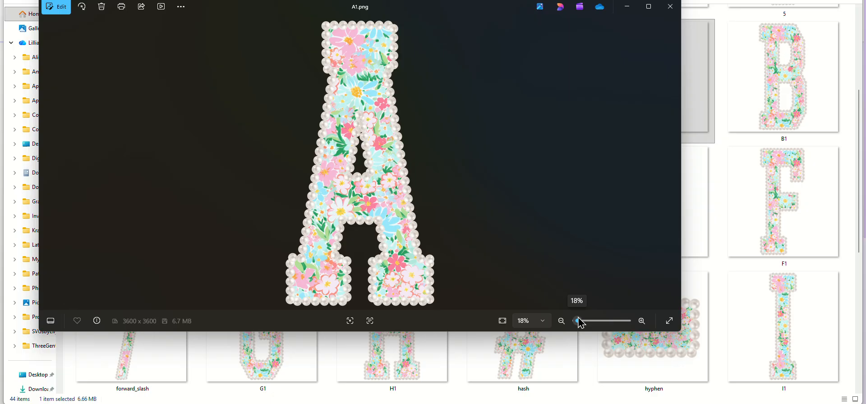
pyautogui.click(669, 6)
# Open the mockup-preview folder and show its mockup images as large thumbnails
pyautogui.hotkey('alt', 'Up')
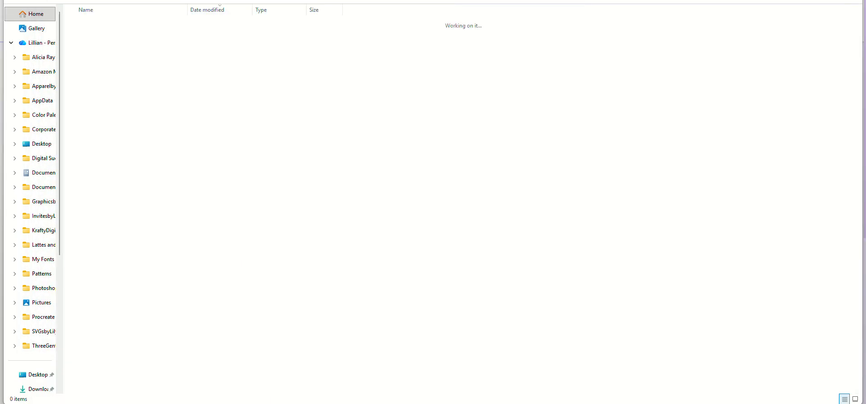
pyautogui.doubleClick(125, 49)
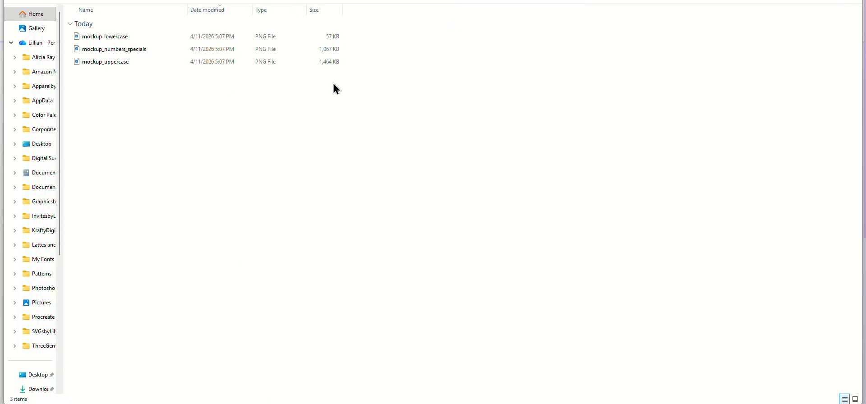
pyautogui.click(247, 4)
pyautogui.click(251, 14)
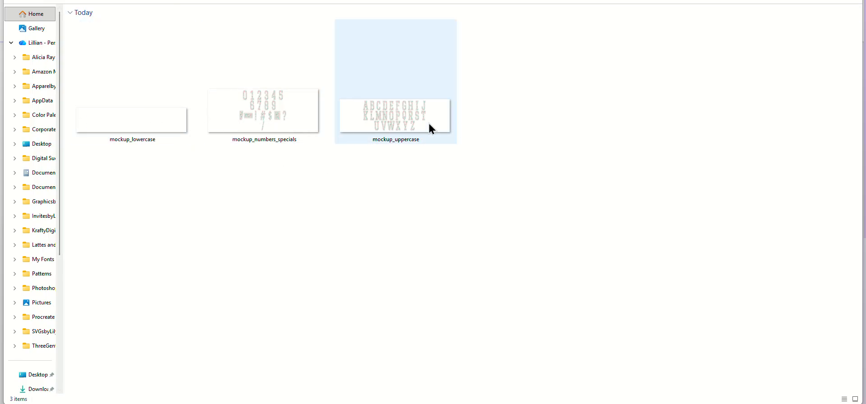
# Examine mockup_uppercase.png at 176% and 582% zoom, checking the letter detail, and close the image
pyautogui.click(418, 118)
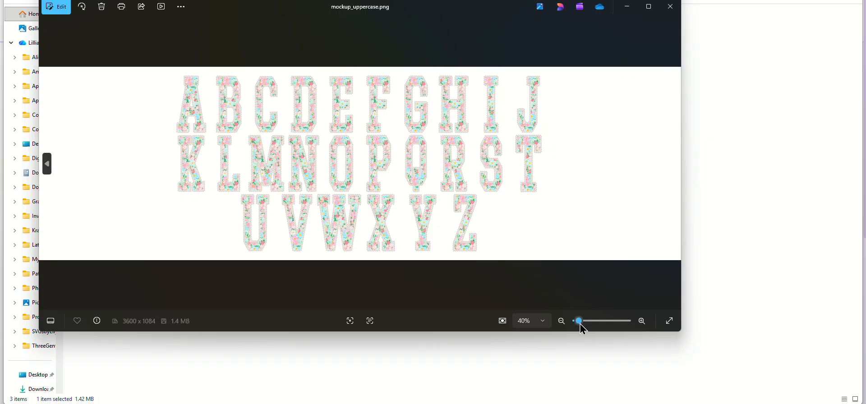
pyautogui.moveTo(577, 321); pyautogui.dragTo(590, 324)
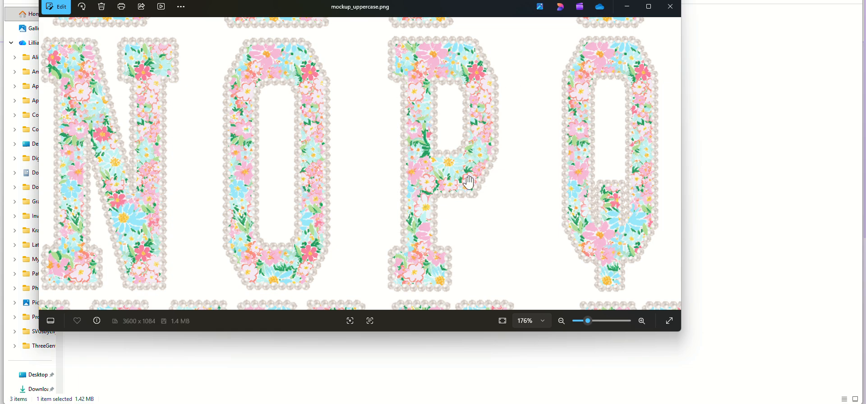
pyautogui.click(670, 7)
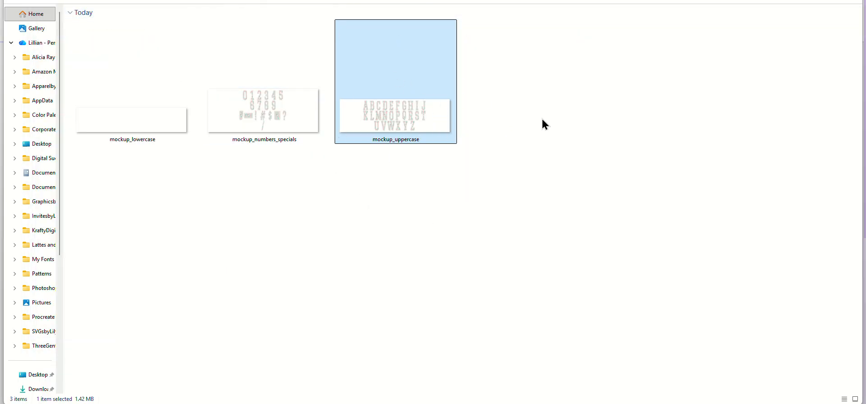
pyautogui.doubleClick(394, 120)
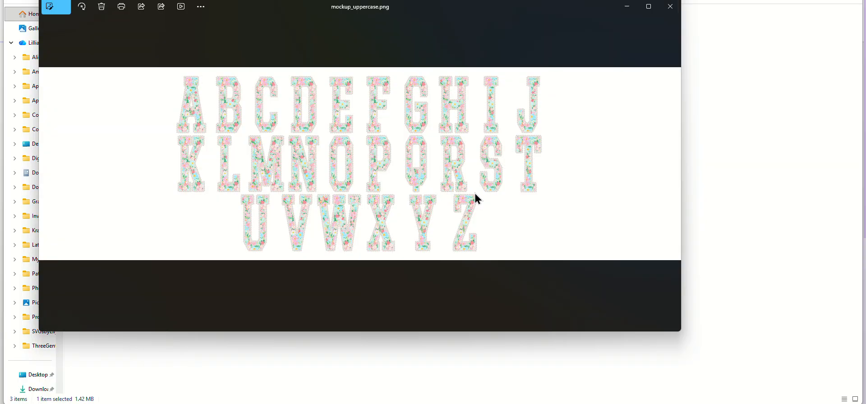
pyautogui.click(582, 321)
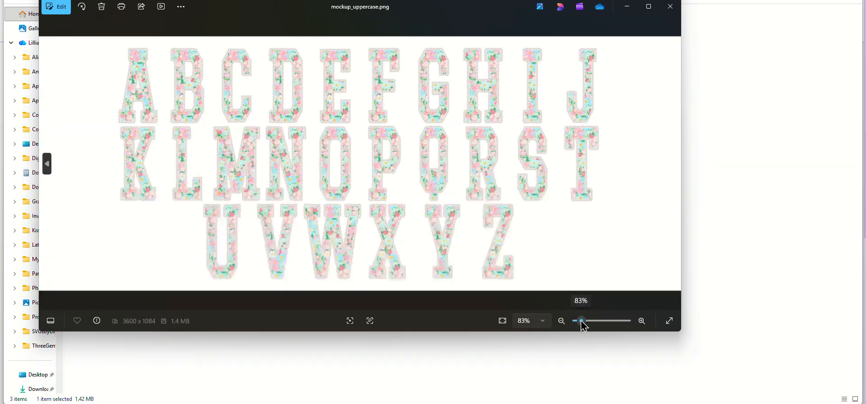
pyautogui.moveTo(584, 324); pyautogui.dragTo(613, 320)
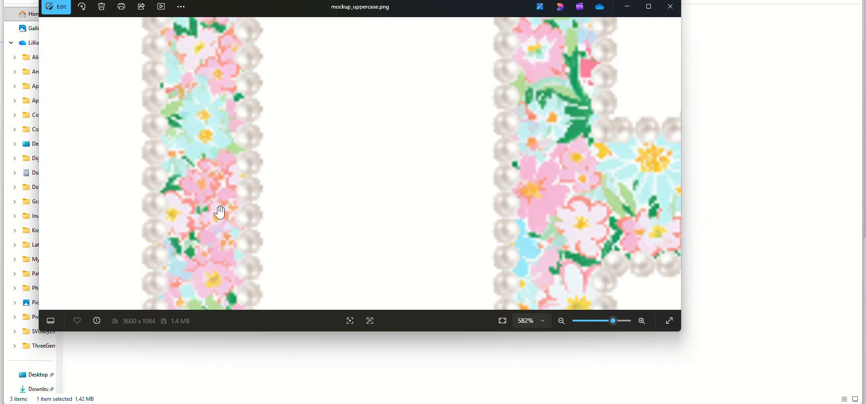
pyautogui.moveTo(614, 322); pyautogui.dragTo(579, 326)
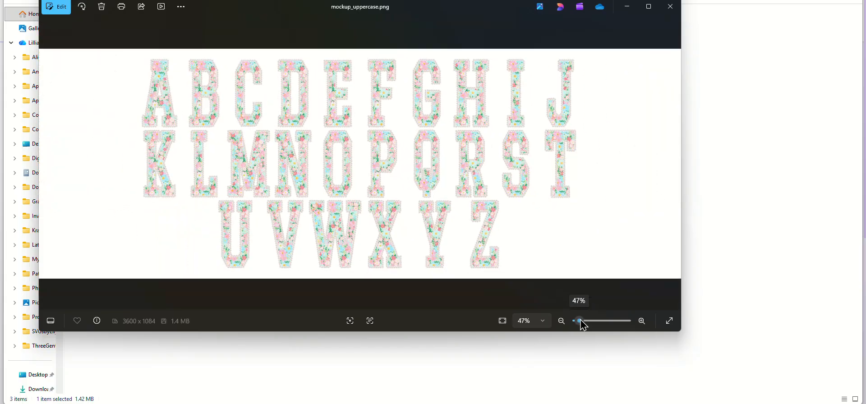
pyautogui.click(670, 6)
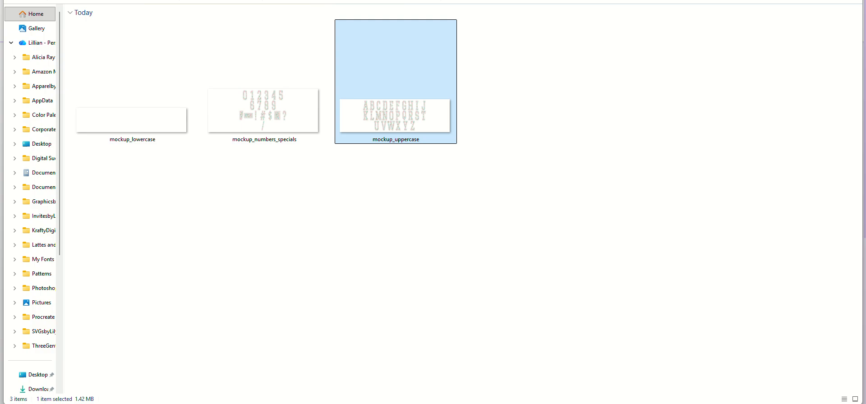
# Return to the Downloads folder and switch to the browser window with the Krafty Digital Designs generator
pyautogui.hotkey('alt', 'Left')
pyautogui.hotkey('alt', 'Left')
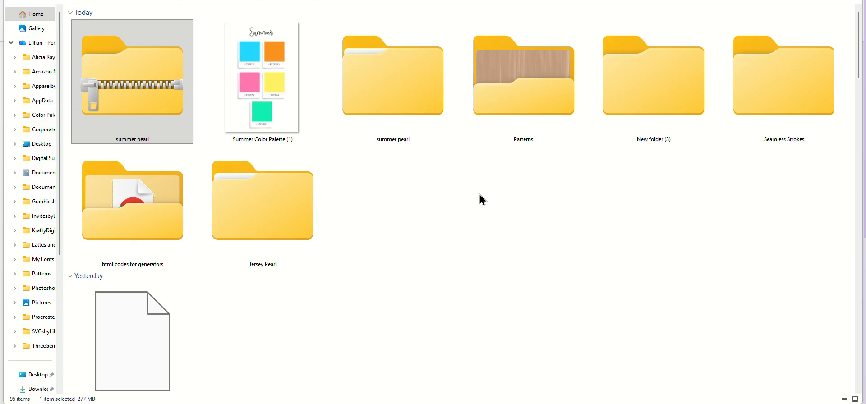
pyautogui.hotkey('alt', 'Tab')
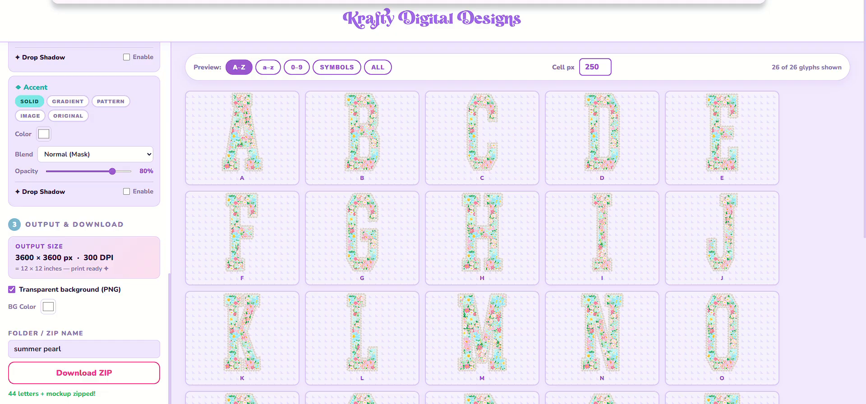
pyautogui.rightClick(118, 1)
pyautogui.click(158, 56)
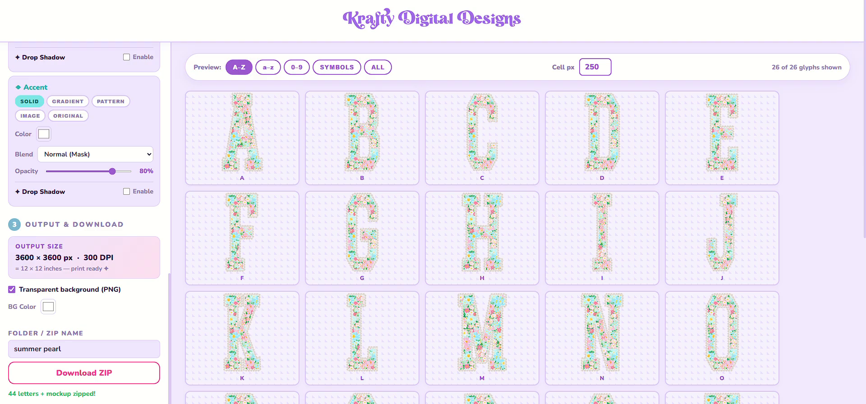
pyautogui.click(189, 0)
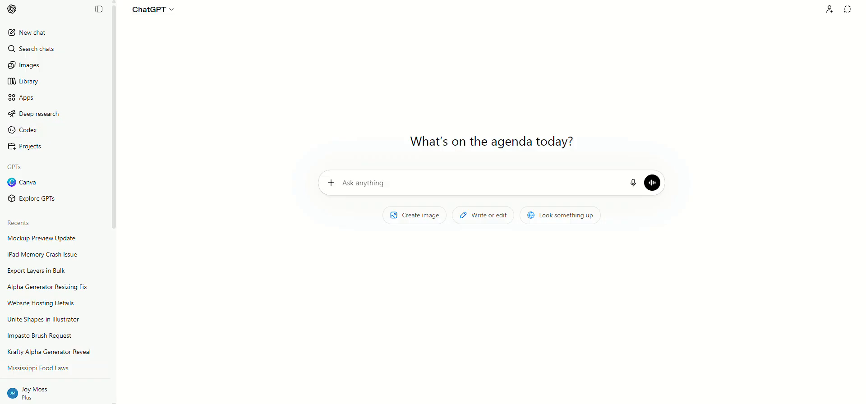
pyautogui.rightClick(189, 1)
pyautogui.click(228, 66)
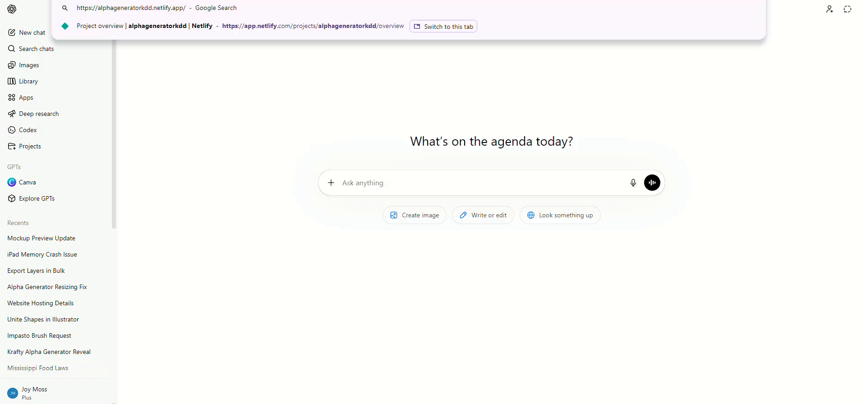
pyautogui.press('Return')
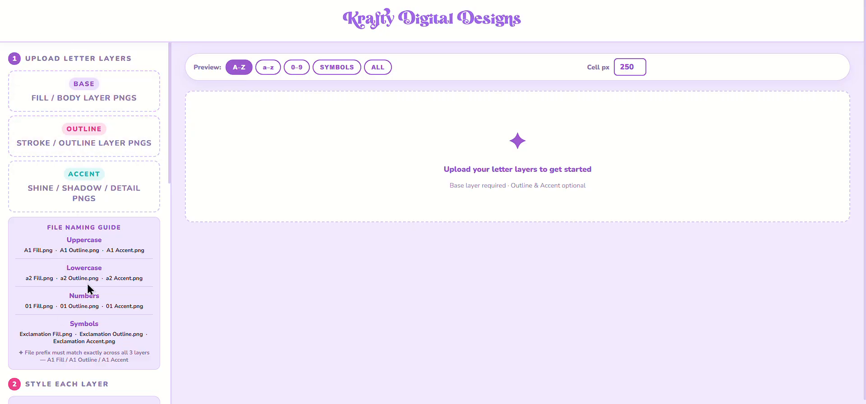
pyautogui.click(114, 94)
pyautogui.click(86, 96)
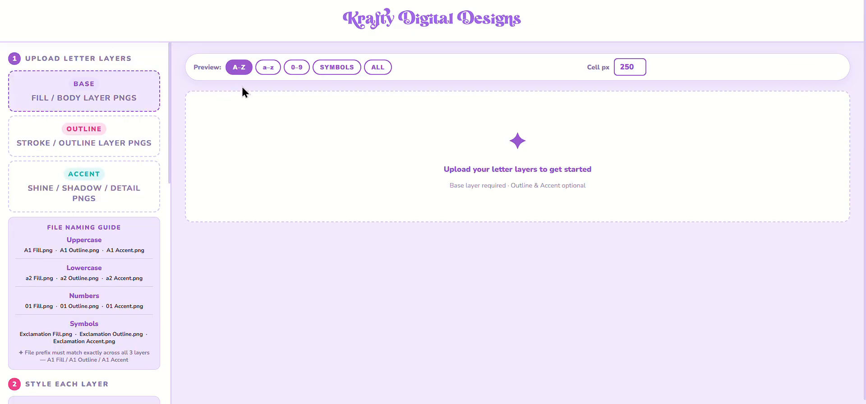
pyautogui.scroll(5, 236, 38)
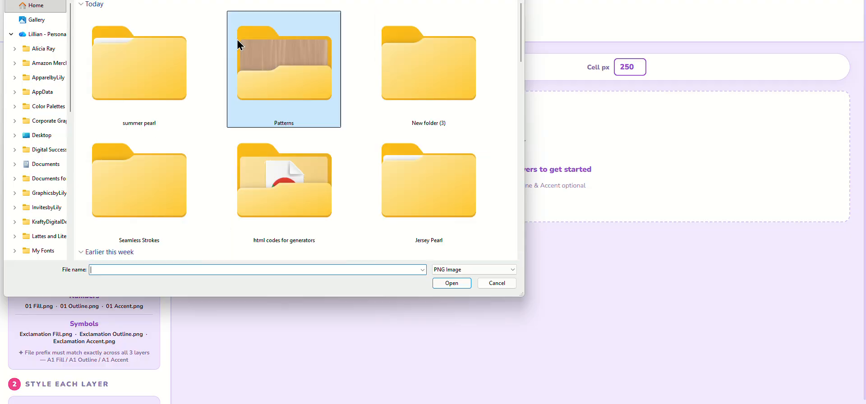
pyautogui.scroll(-3, 235, 130)
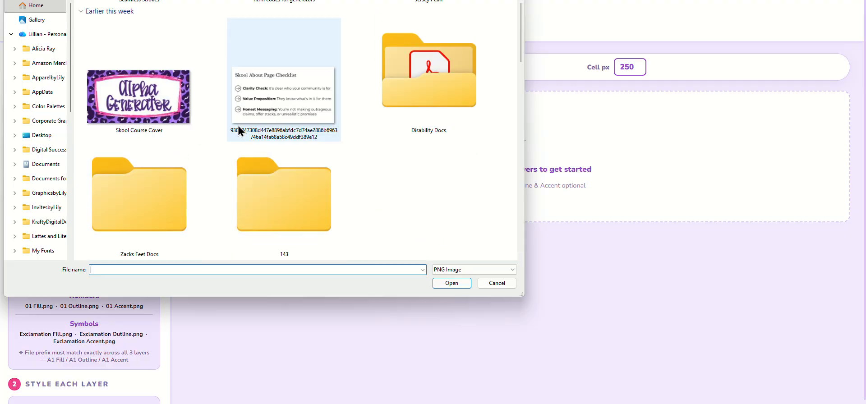
pyautogui.scroll(3, 236, 130)
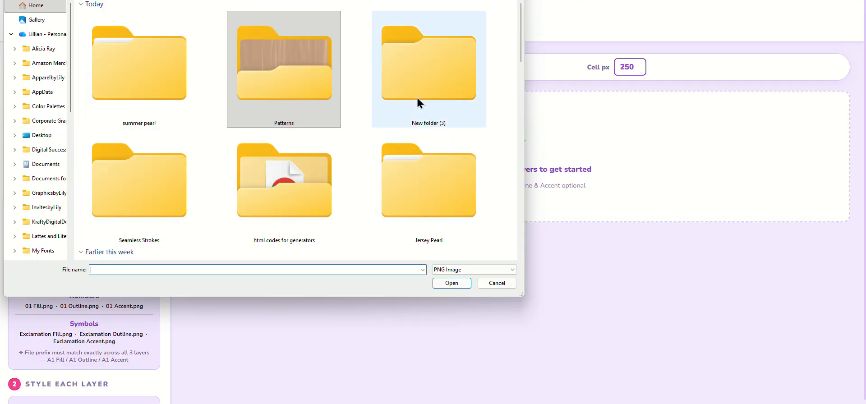
pyautogui.click(497, 283)
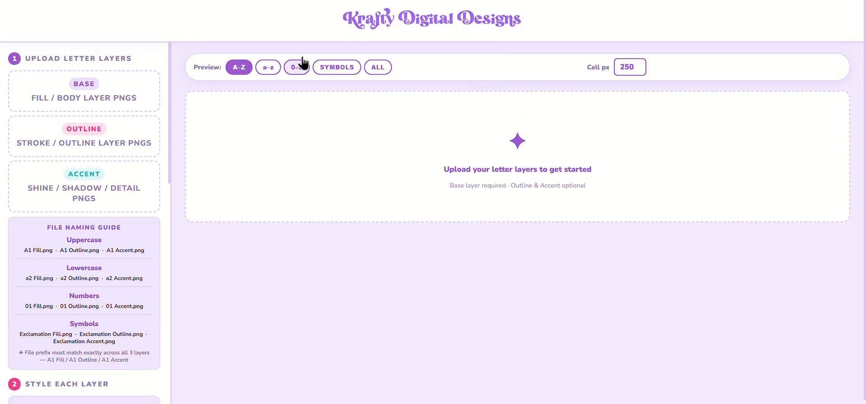